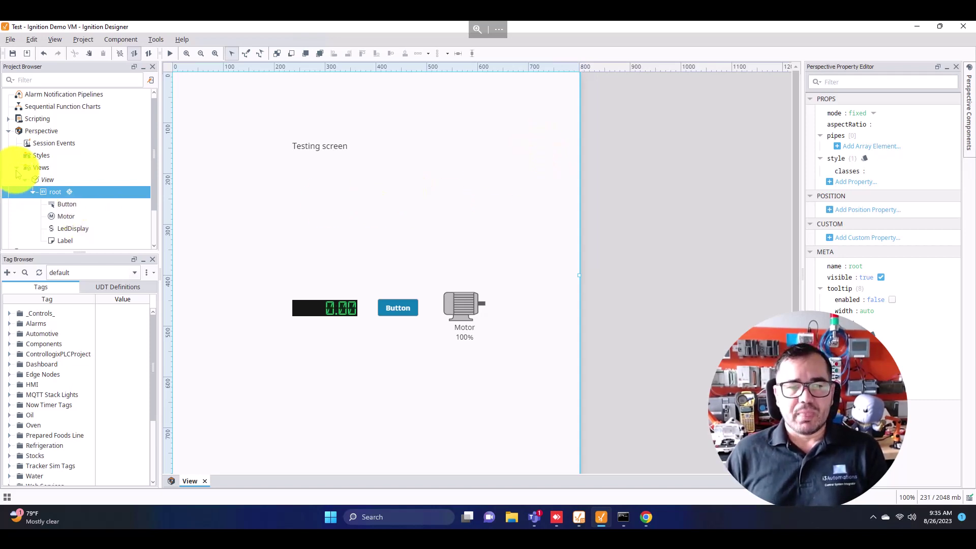
Review the Perspective test view with its LED display, button and motor, then close its tab.
double_click(40, 167)
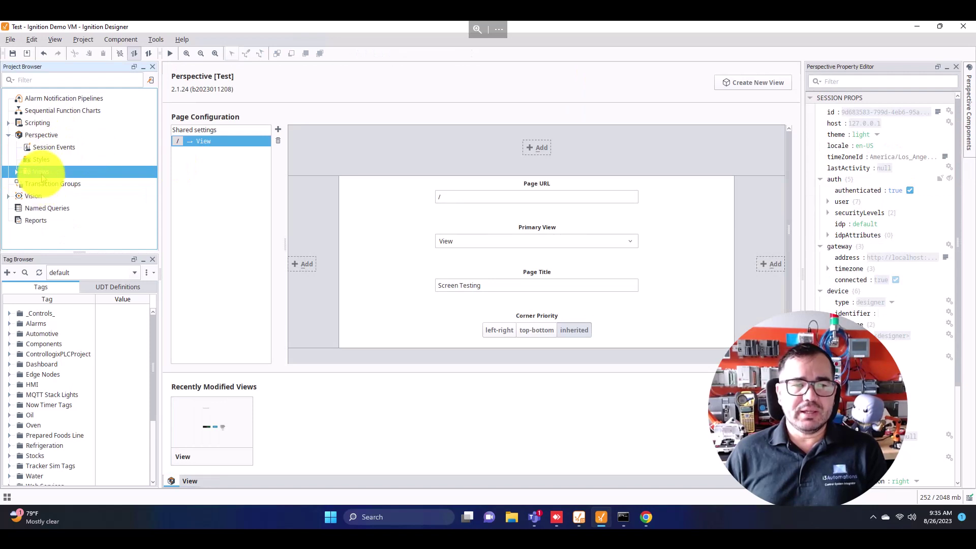
left_click(39, 134)
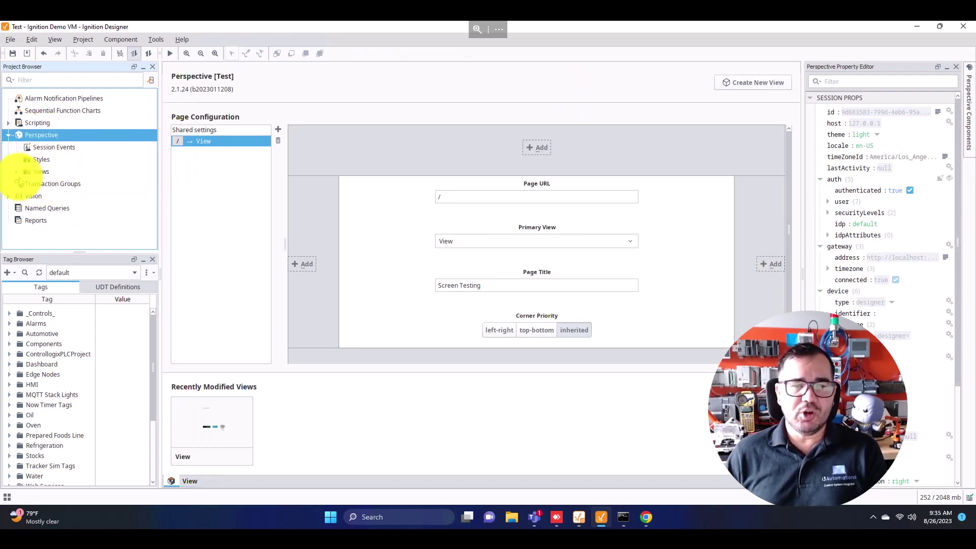
left_click(16, 171)
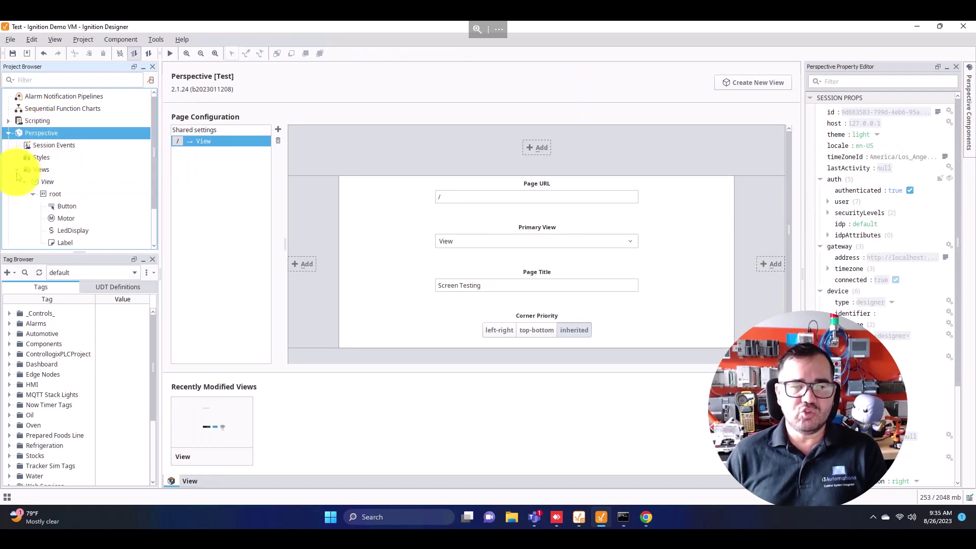
left_click(192, 482)
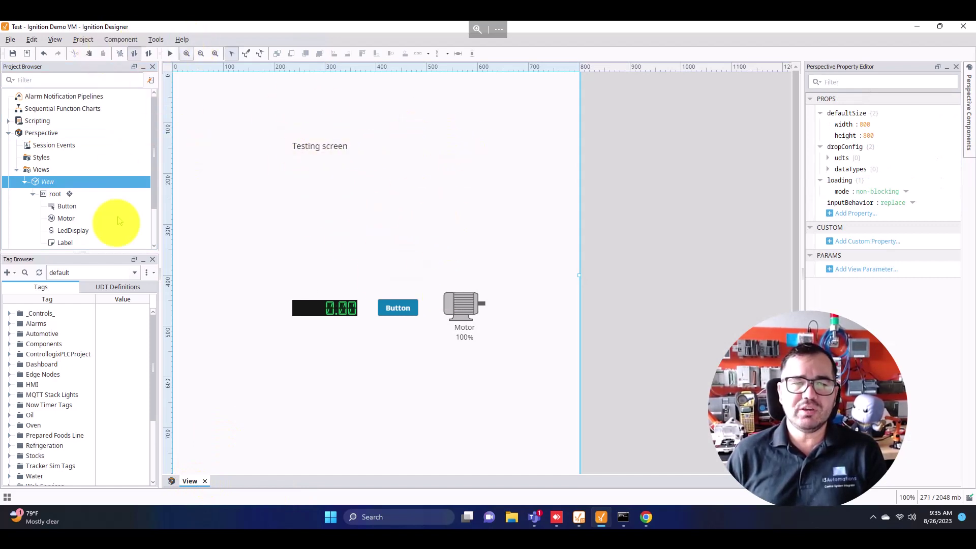
left_click(205, 481)
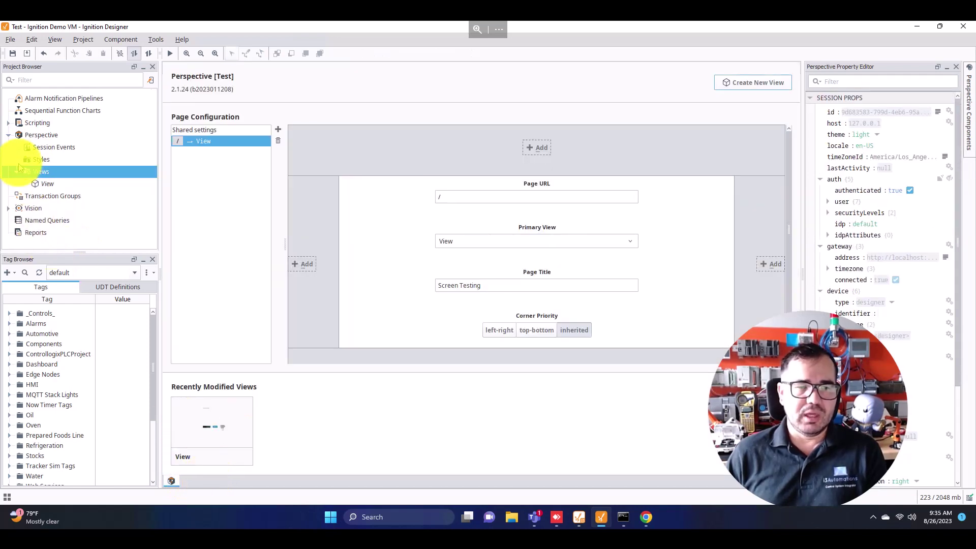
Collapse Perspective and expand Vision to show the Windows & Templates overview.
left_click(15, 172)
left_click(9, 135)
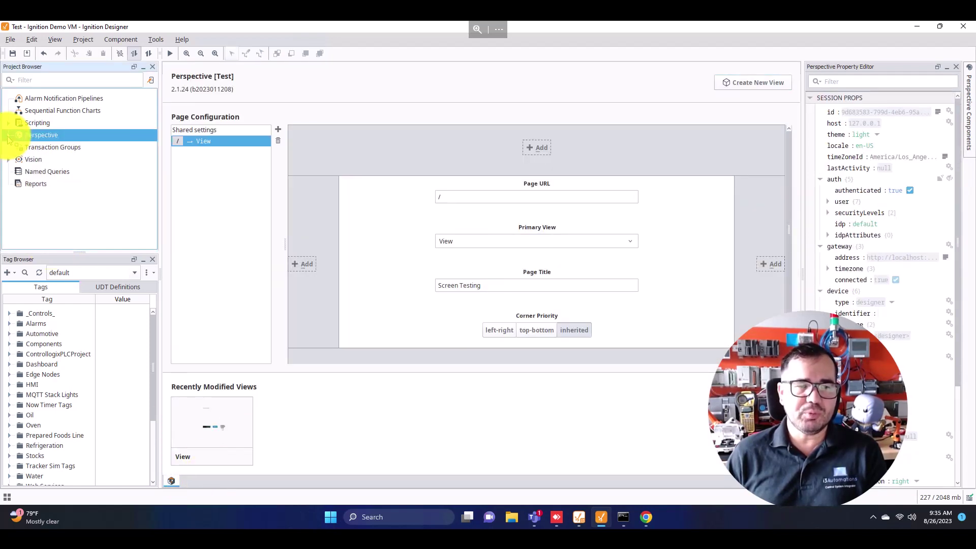
left_click(8, 159)
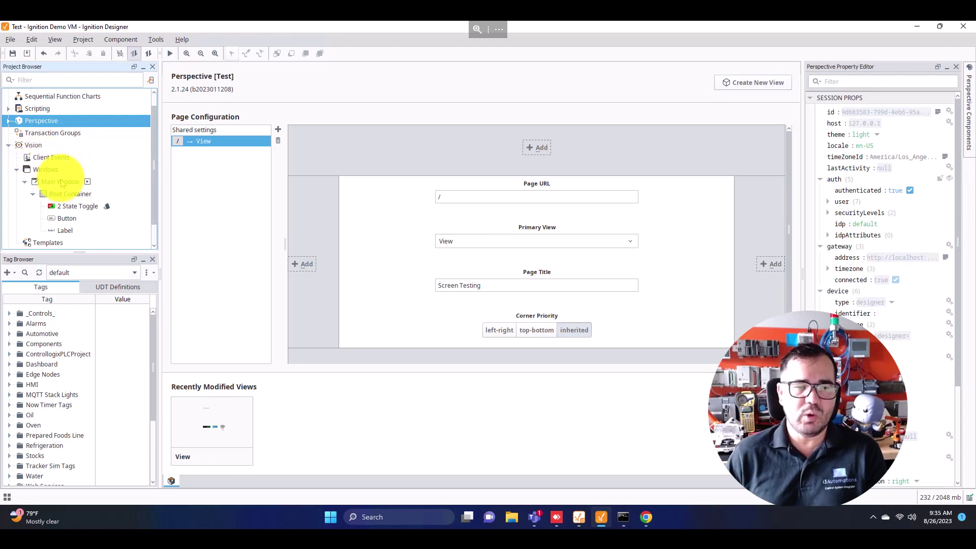
left_click(35, 144)
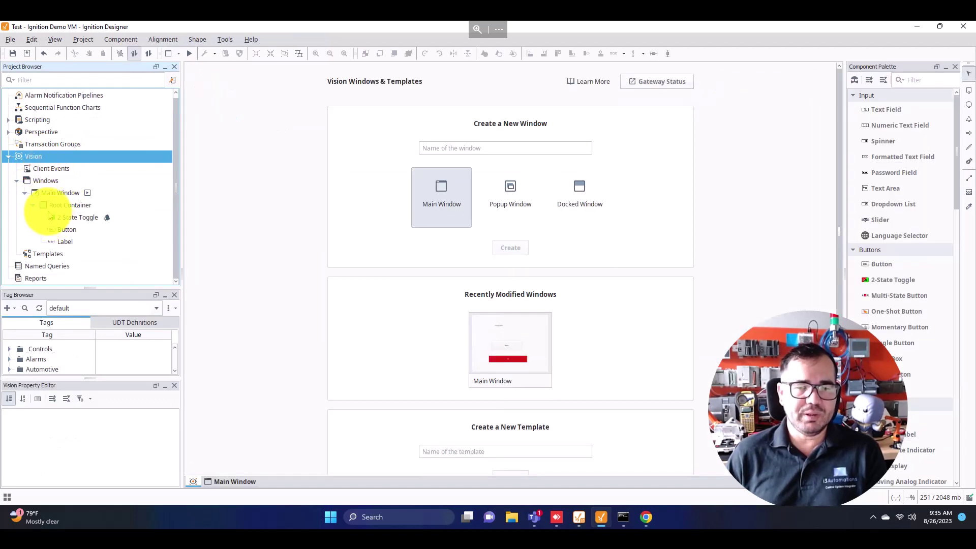
Inspect the Main Window canvas (toggle, button, label), then show Perspective Page Configuration.
left_click(233, 482)
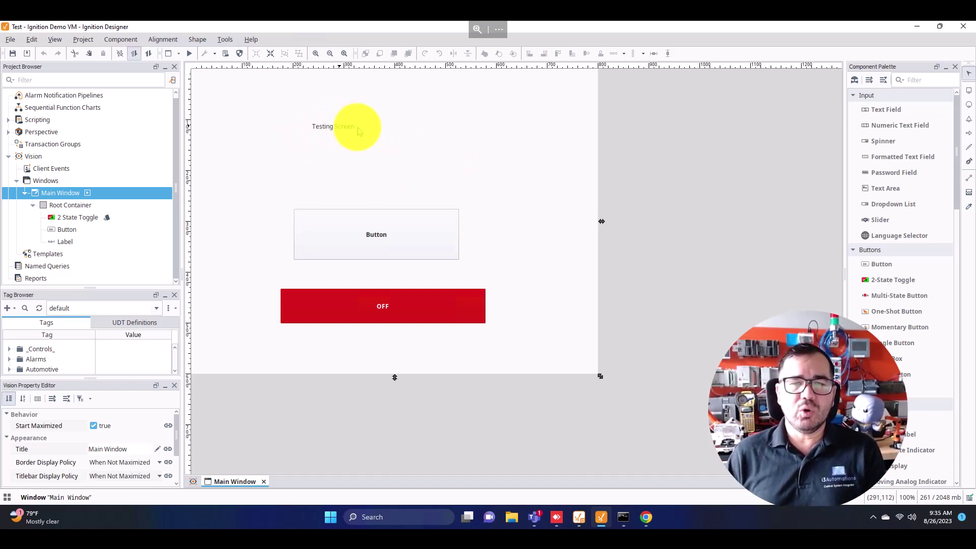
left_click(31, 133)
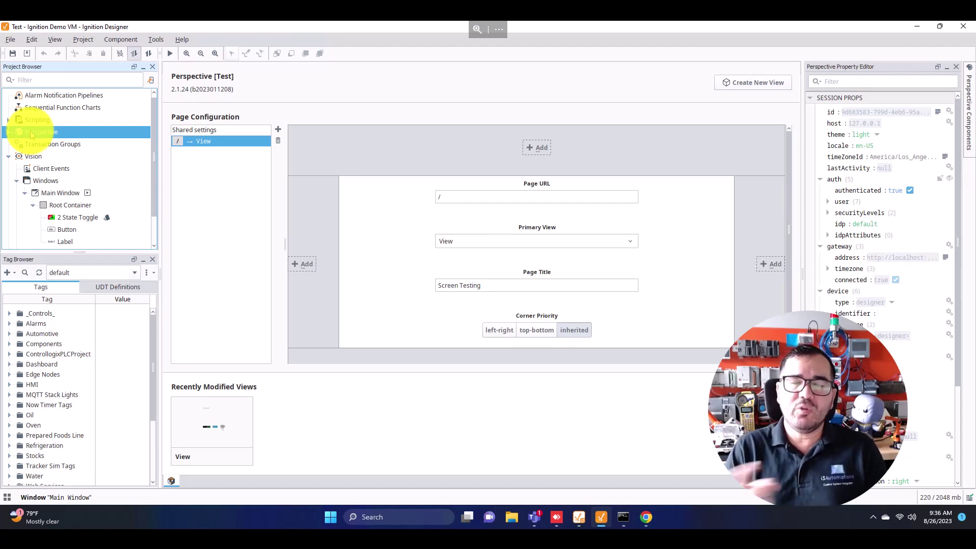
Select the Vision node to show Windows & Templates with Main Window listed.
left_click(32, 158)
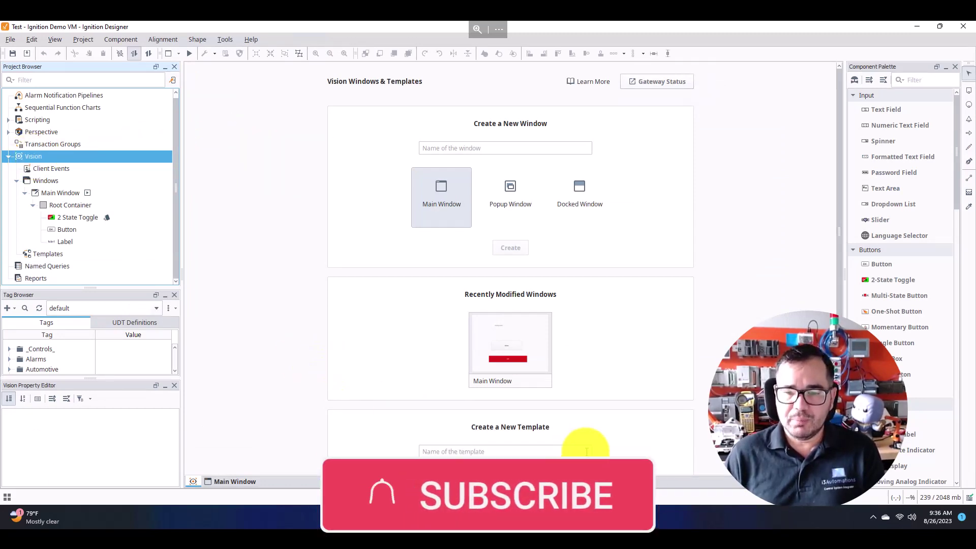
Start the Vision Client Launcher from the last page of the Start menu's pinned apps.
left_click(315, 516)
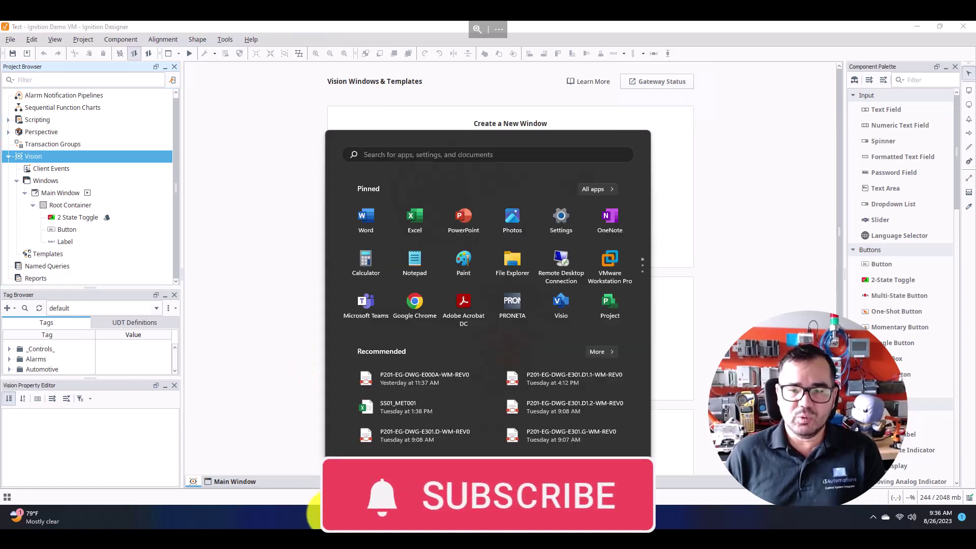
scroll(590, 252, "down", 1)
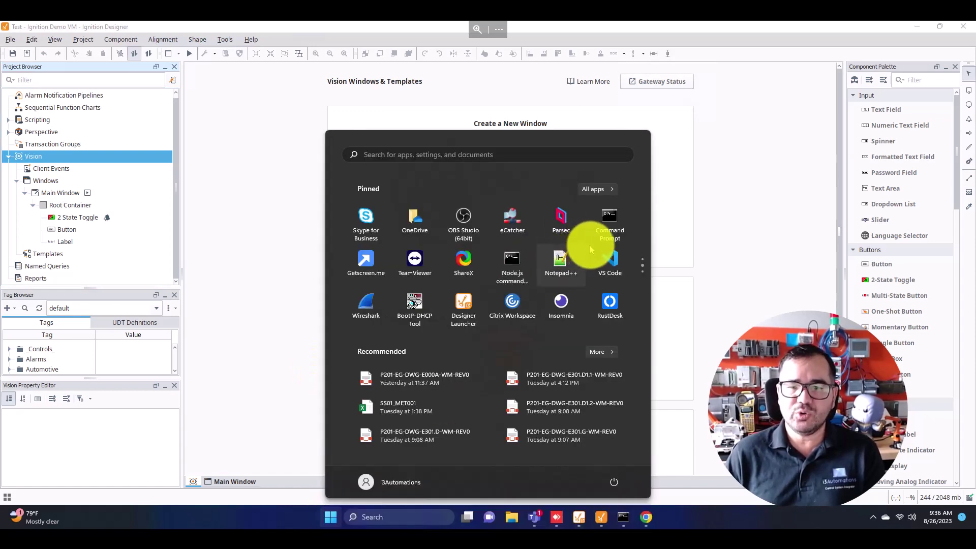
scroll(533, 250, "down", 1)
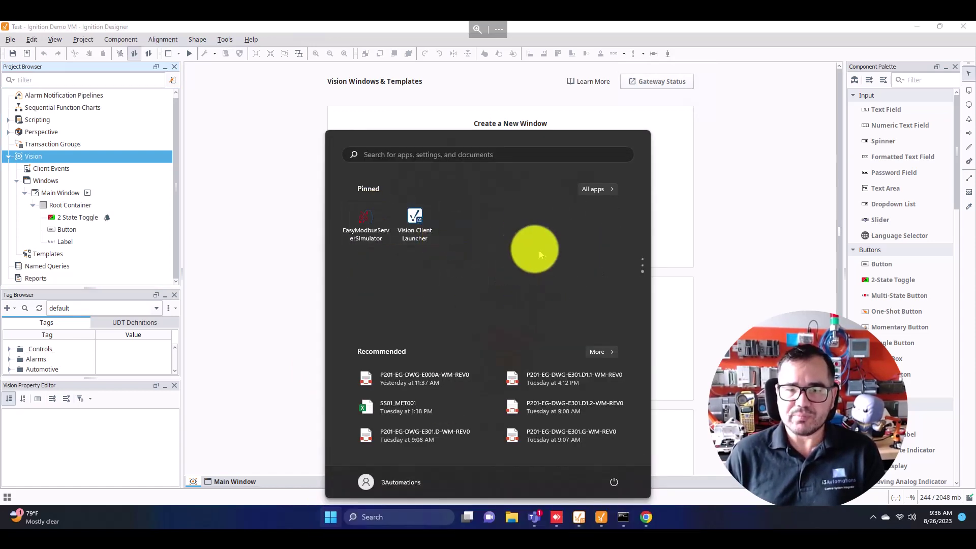
left_click(416, 222)
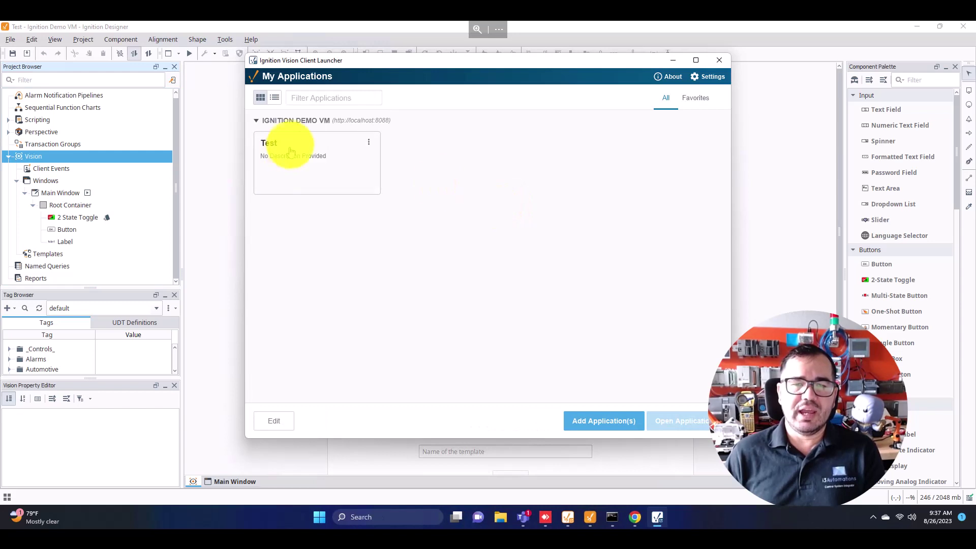
Select the Test application card and open it in the Vision client.
left_click(289, 152)
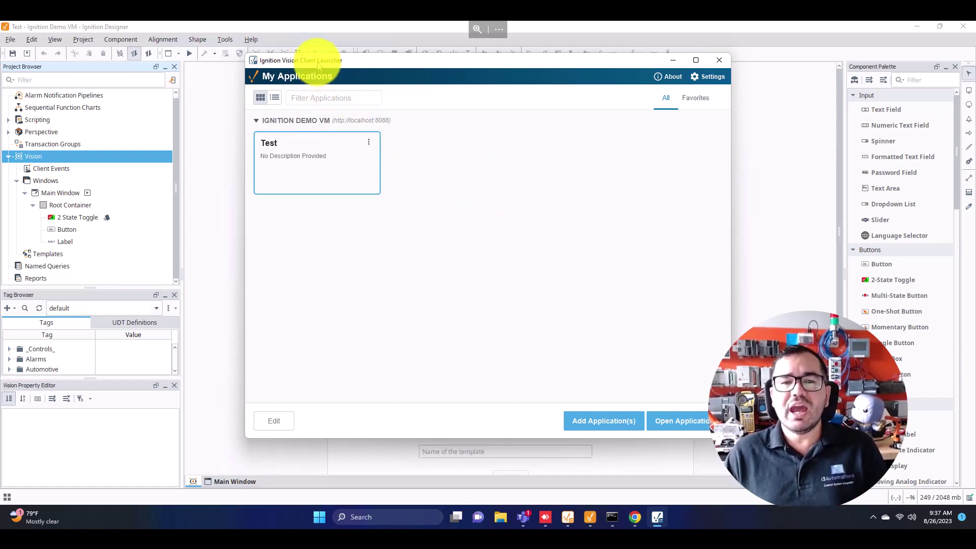
left_click_drag(318, 63, 280, 57)
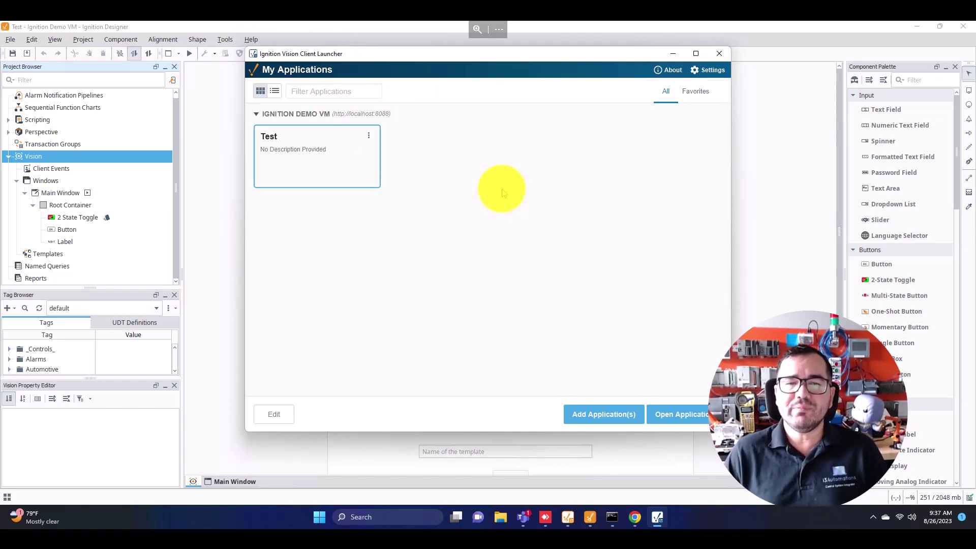
left_click(682, 413)
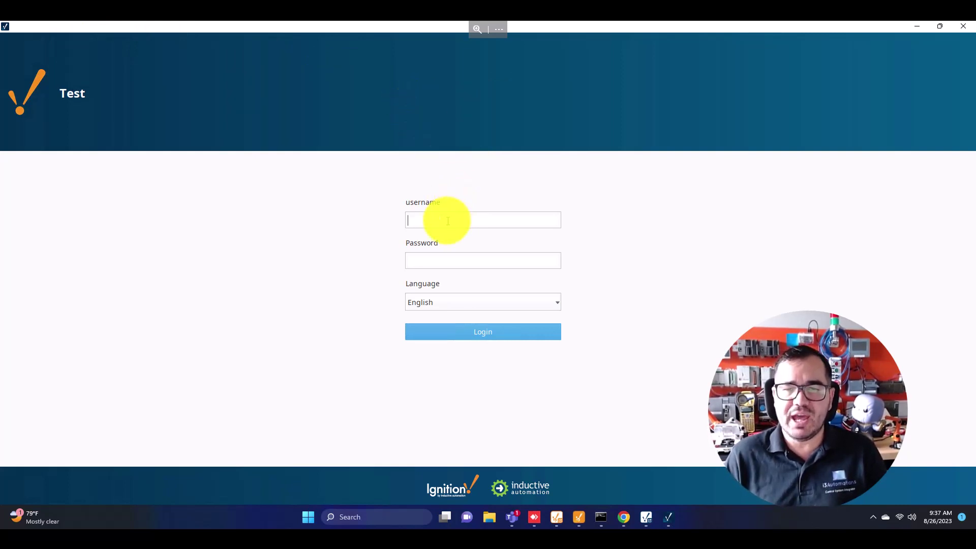
Sign in to the Test client with the username and account password.
type("a")
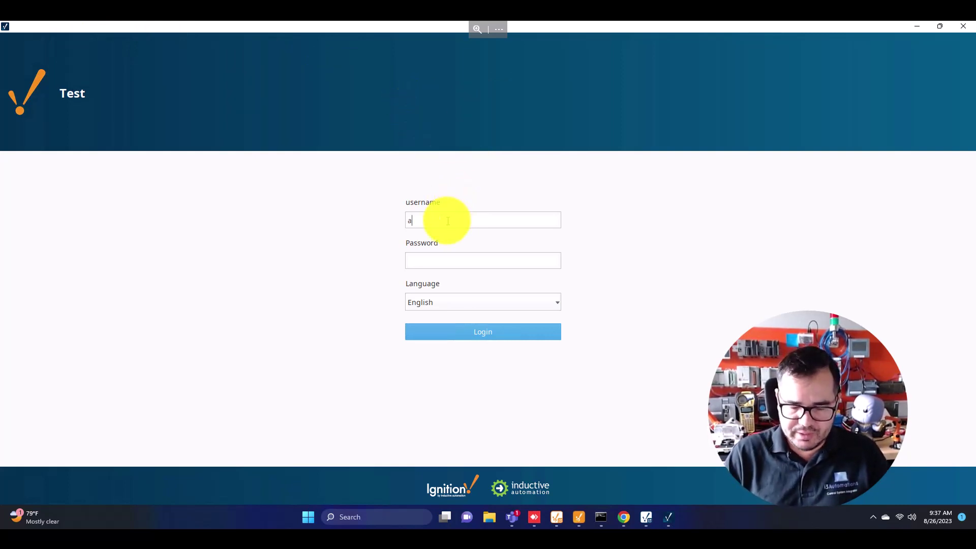
type("dmin")
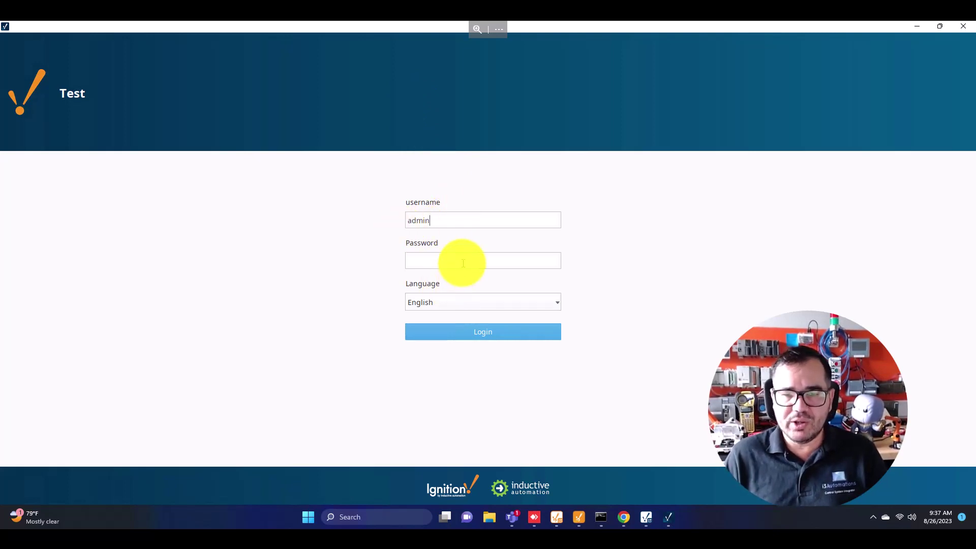
left_click(463, 263)
type("********")
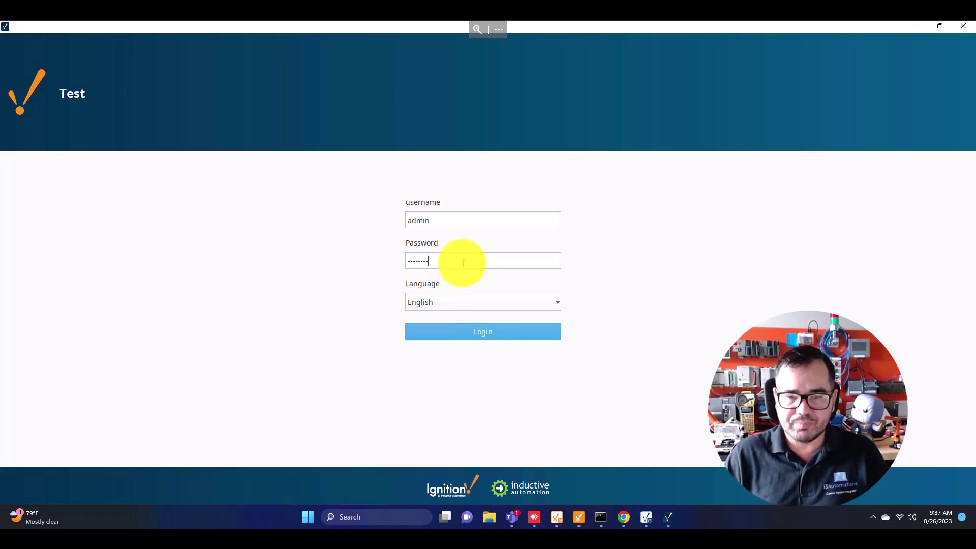
key("Return")
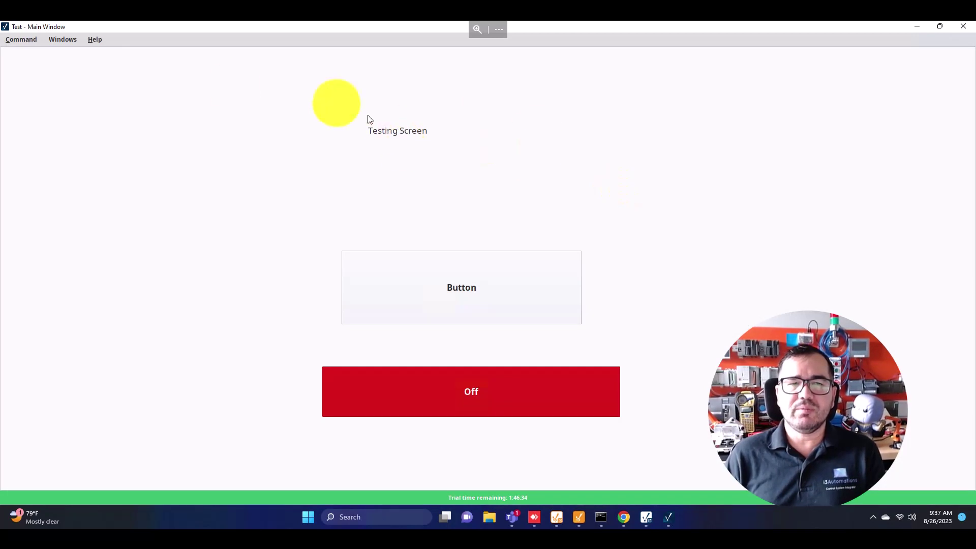
Try the test Button, then close the Test client window.
left_click(484, 273)
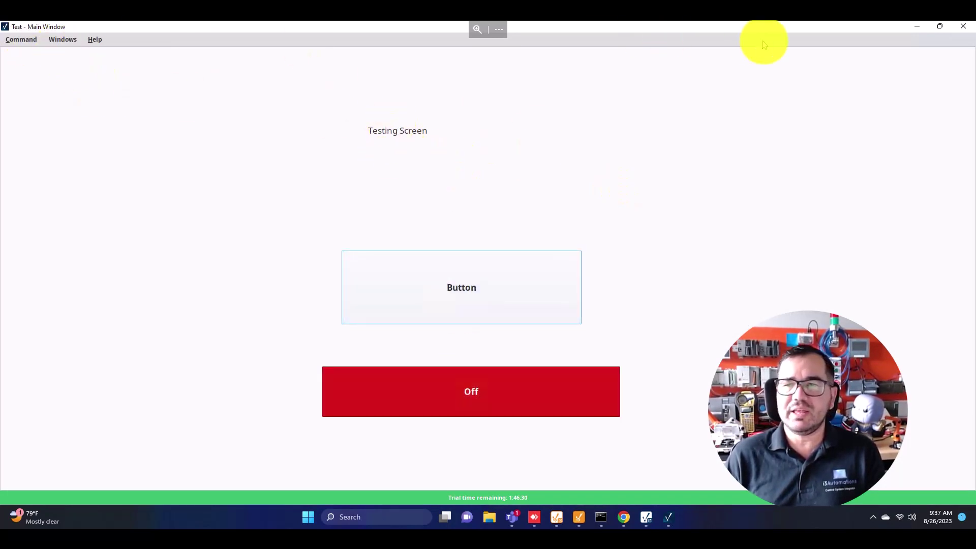
left_click(963, 27)
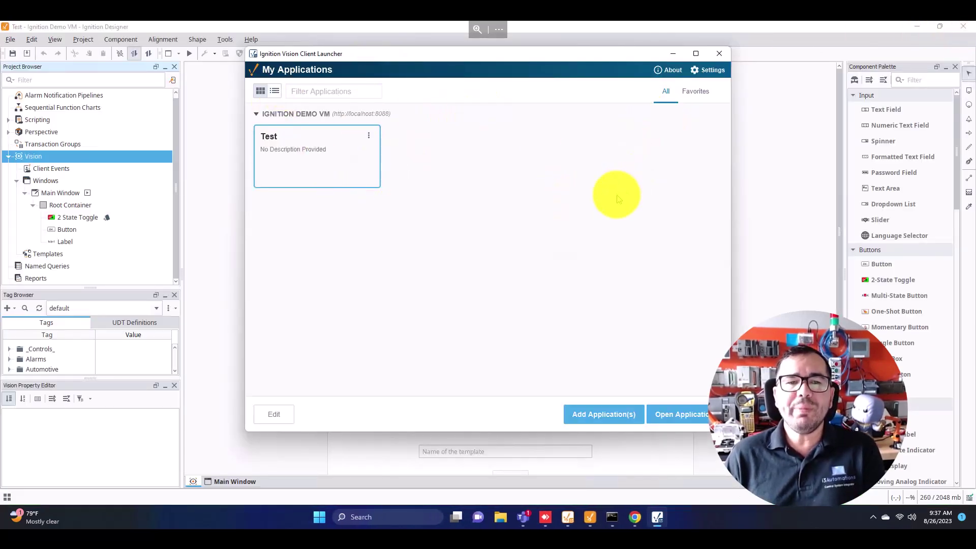
Minimize the launcher and select Perspective Views > View in the Project Browser.
left_click(673, 55)
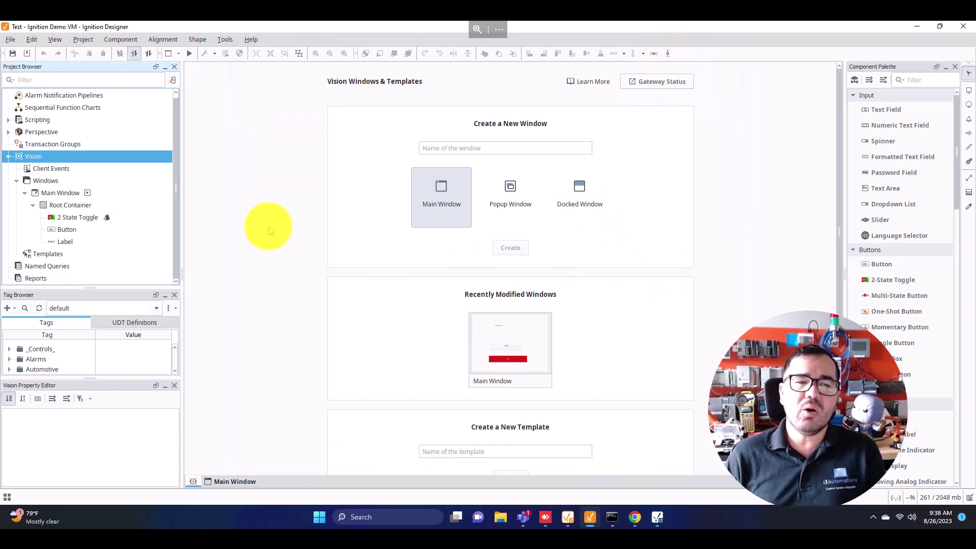
left_click(9, 131)
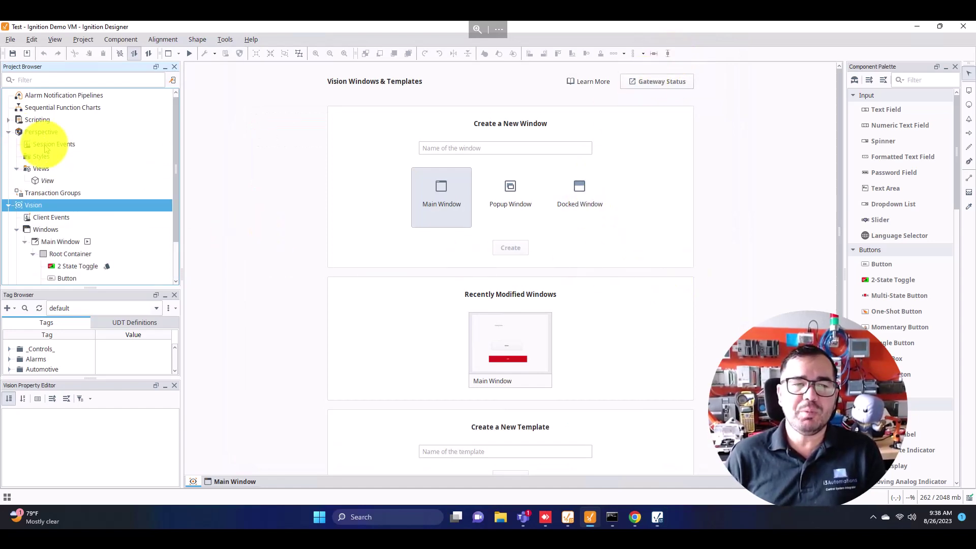
left_click(49, 183)
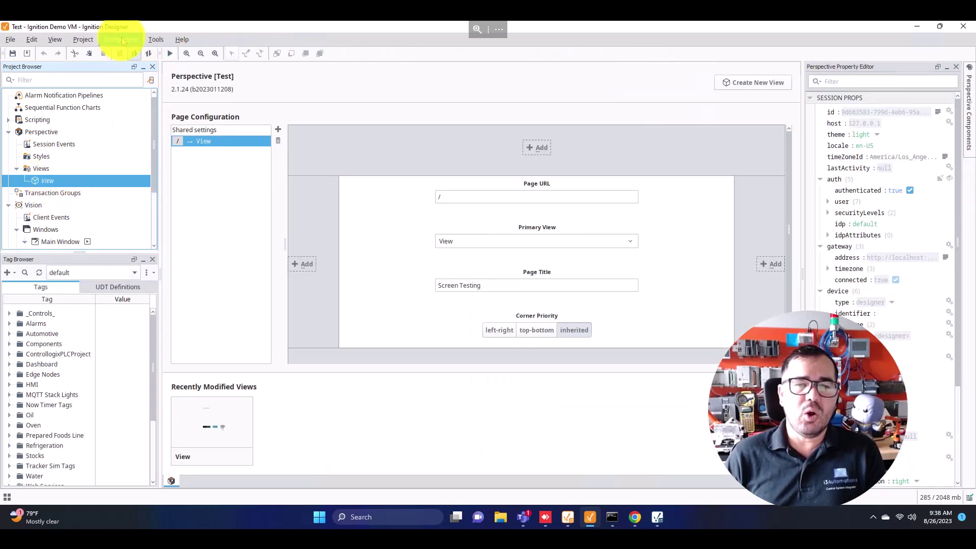
Launch a Perspective session in the browser via Tools > Launch Perspective > Launch Session.
left_click(123, 41)
left_click(156, 40)
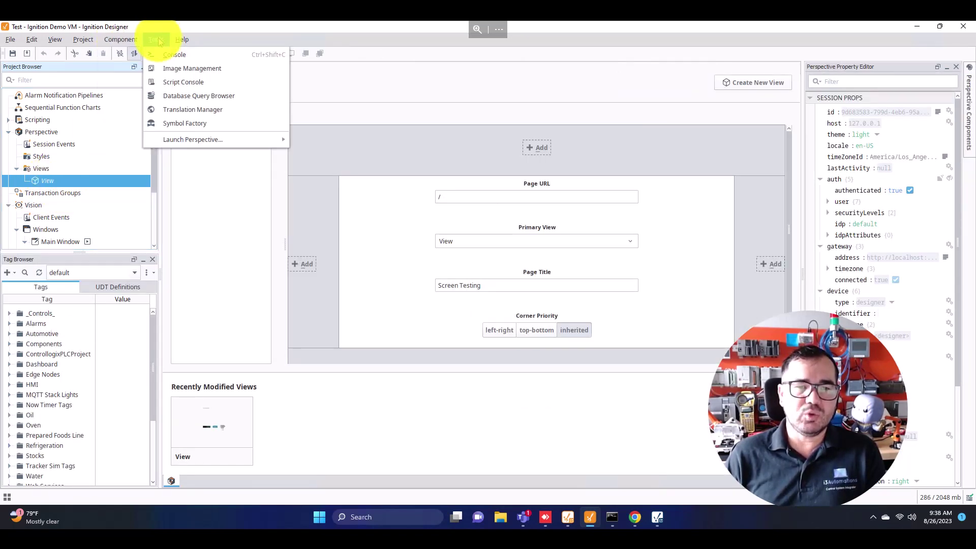
mouse_move(193, 140)
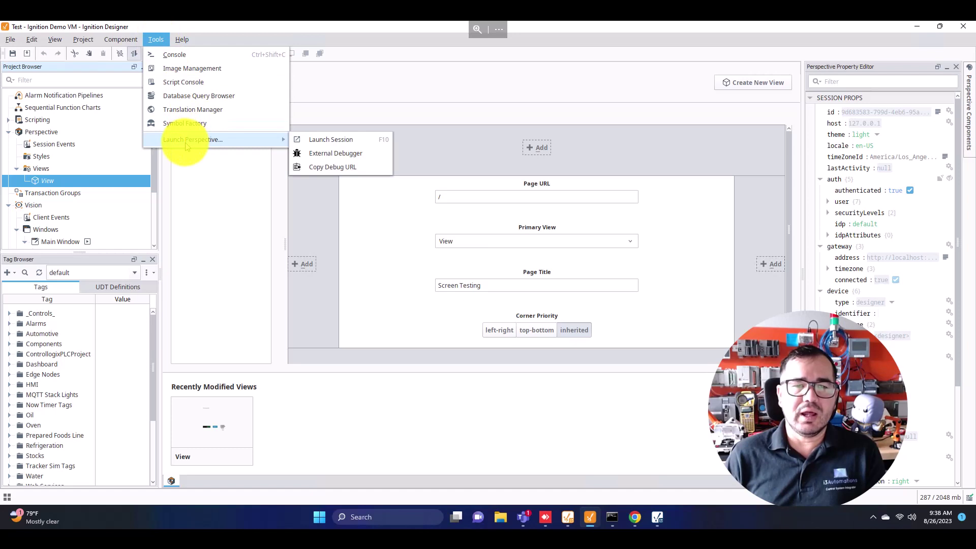
left_click(348, 139)
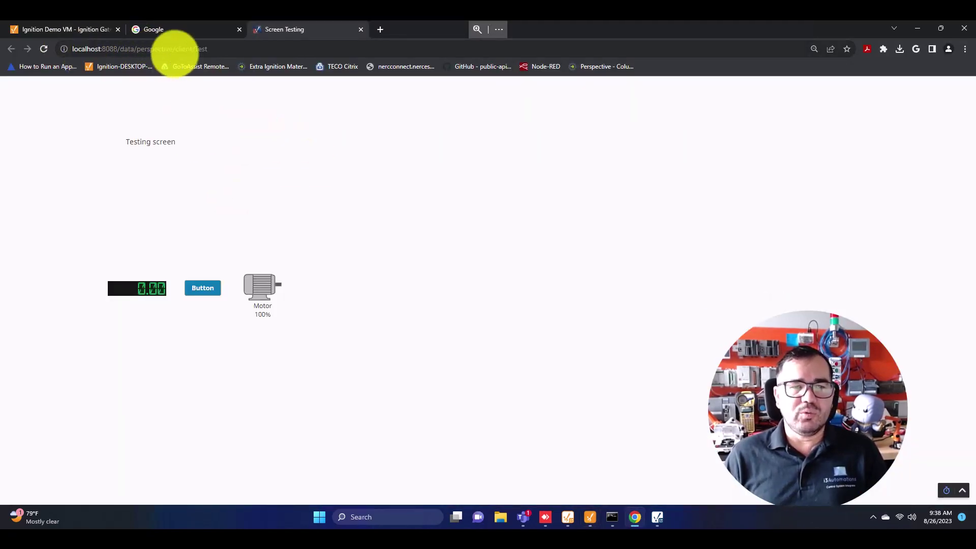
Inspect the session URL localhost:8088/data/perspective/client/Test, then return to the page.
left_click(232, 49)
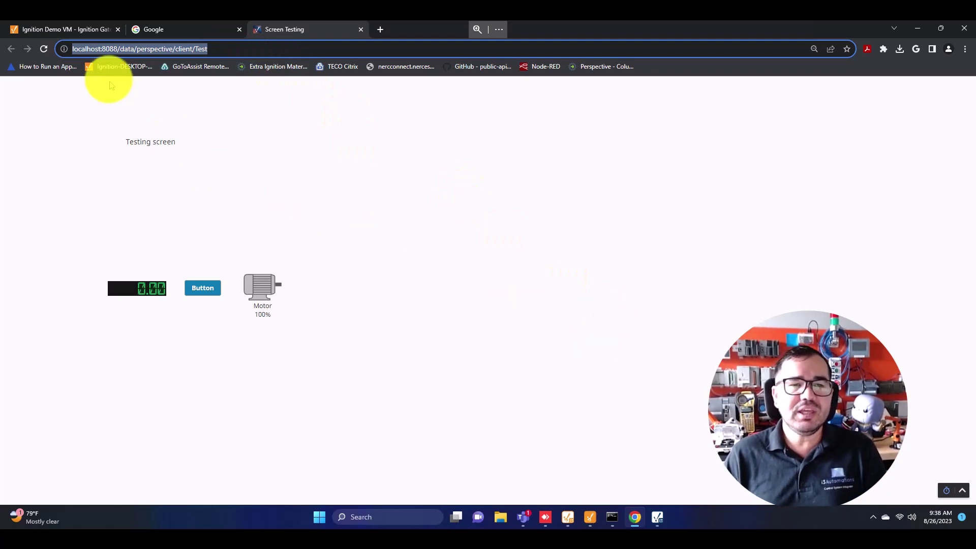
left_click(101, 49)
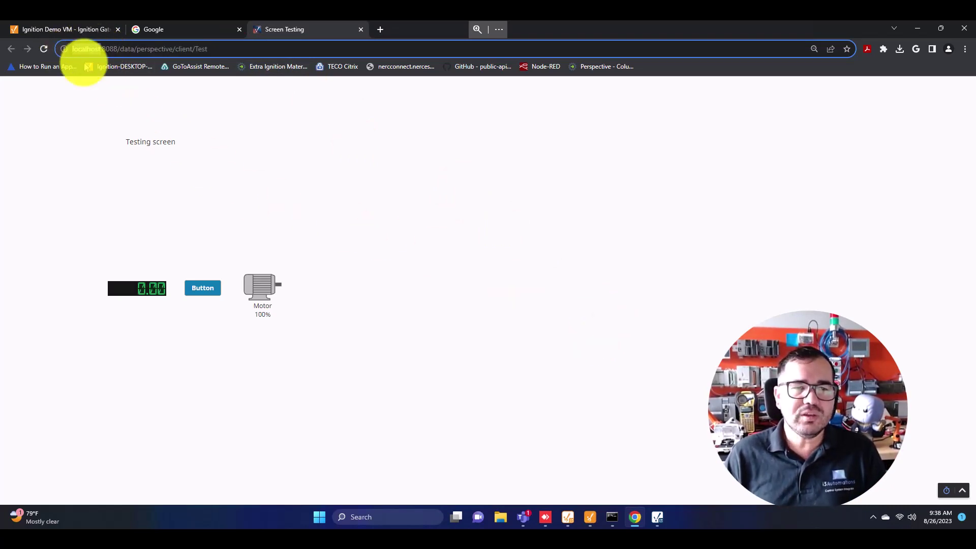
left_click(351, 206)
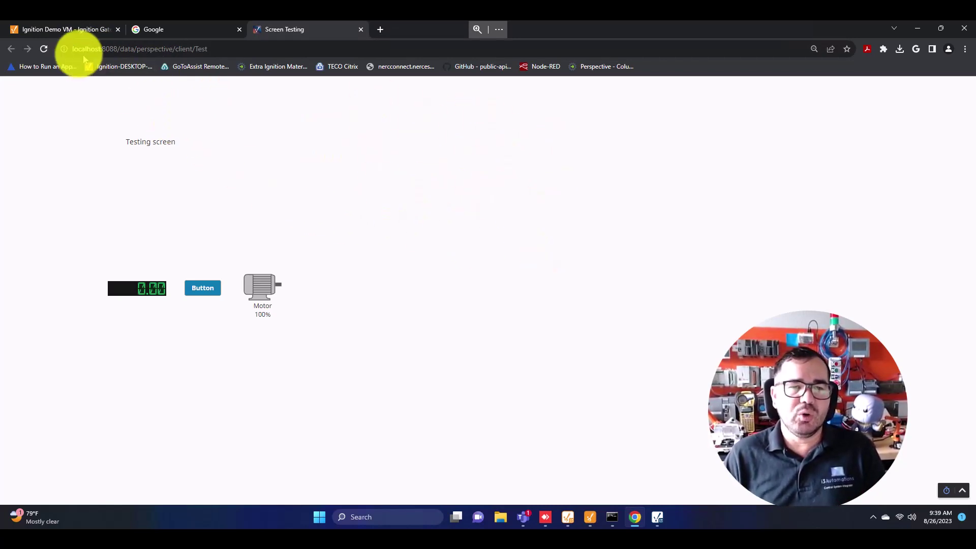
Highlight the Wi-Fi IPv4 address in the ipconfig output, then minimize Command Prompt to Chrome's Screen Testing page.
left_click(613, 519)
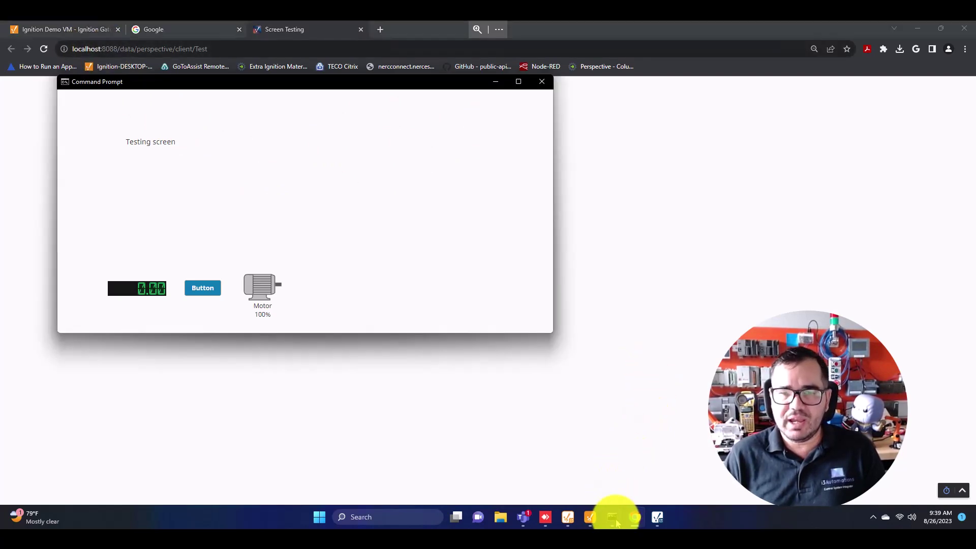
scroll(295, 244, "down", 1)
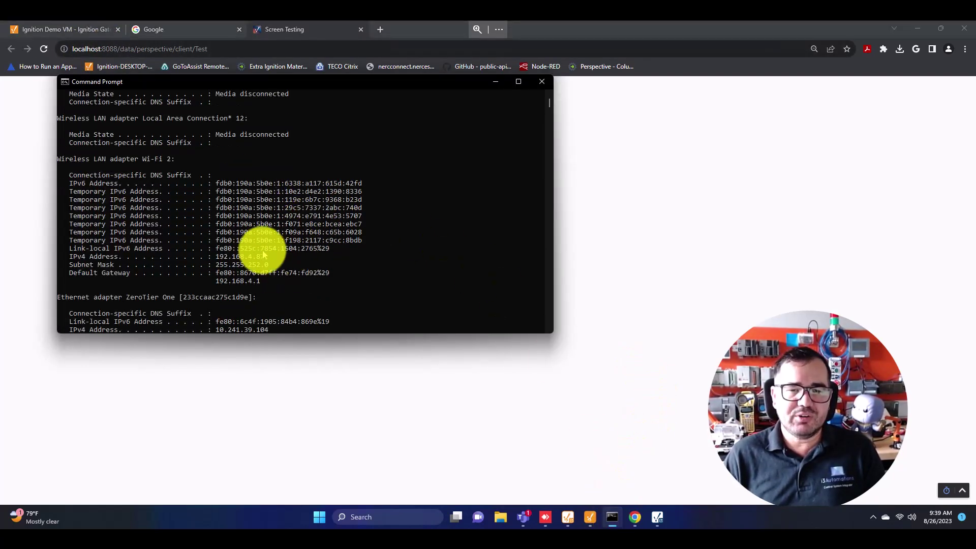
left_click_drag(268, 257, 217, 259)
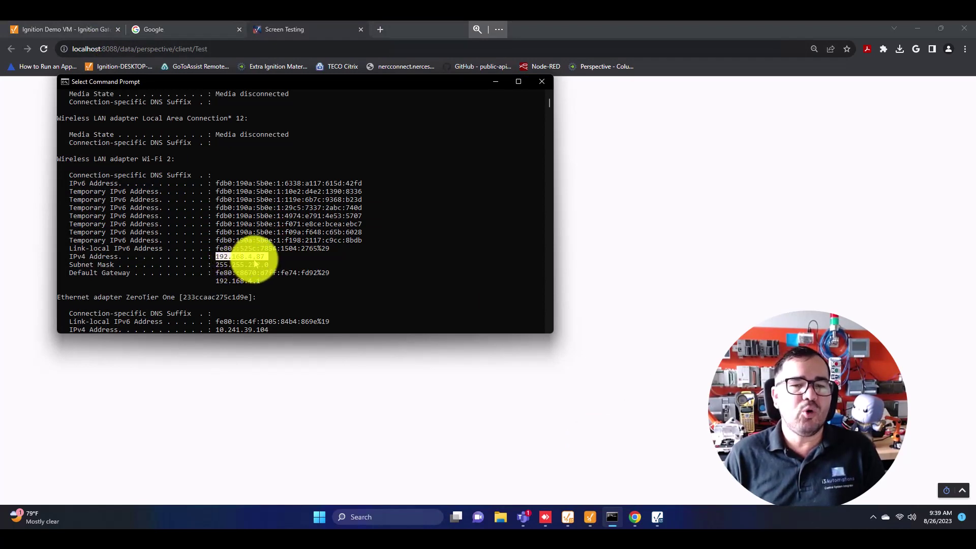
left_click(496, 82)
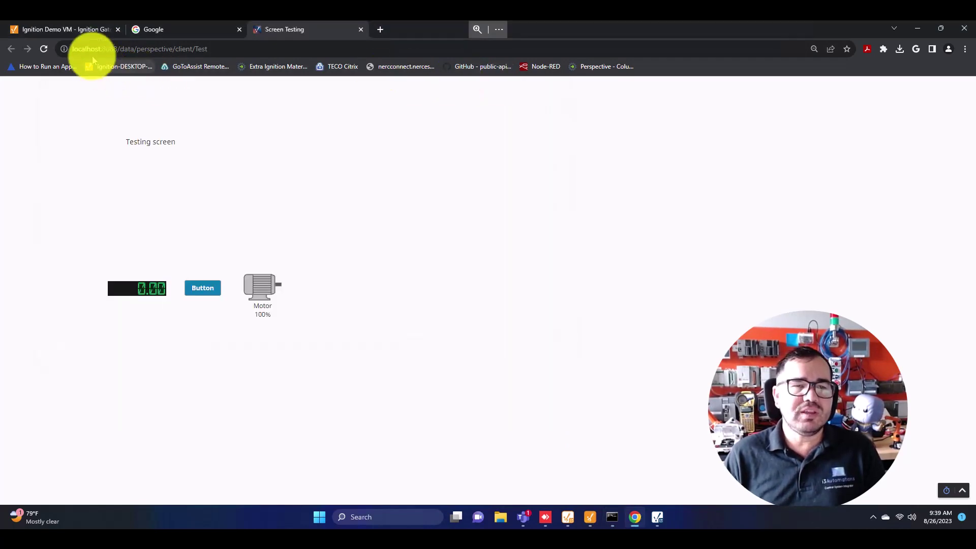
left_click_drag(101, 49, 72, 49)
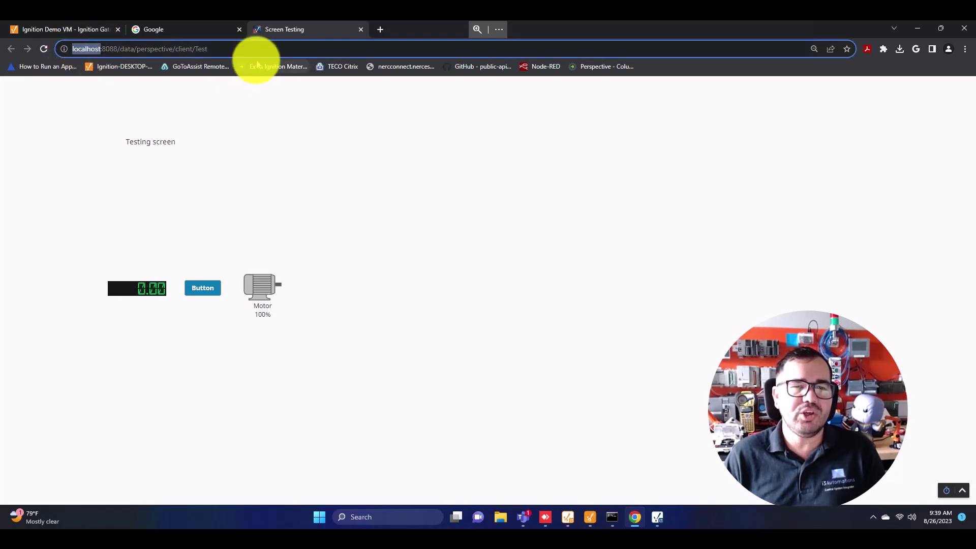
left_click(251, 47)
left_click_drag(226, 48, 39, 47)
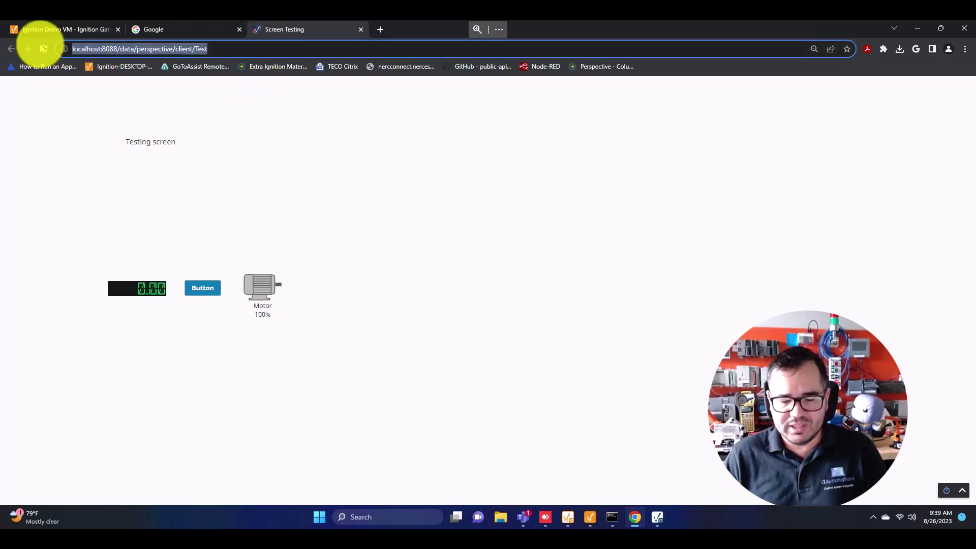
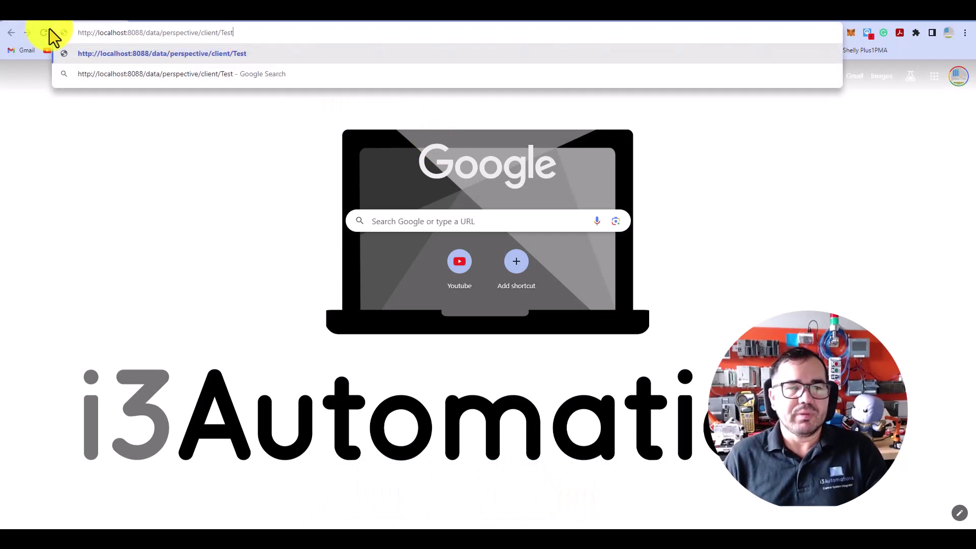
Replace localhost with 192.168.4.87 in the project address and load it.
left_click_drag(126, 32, 98, 32)
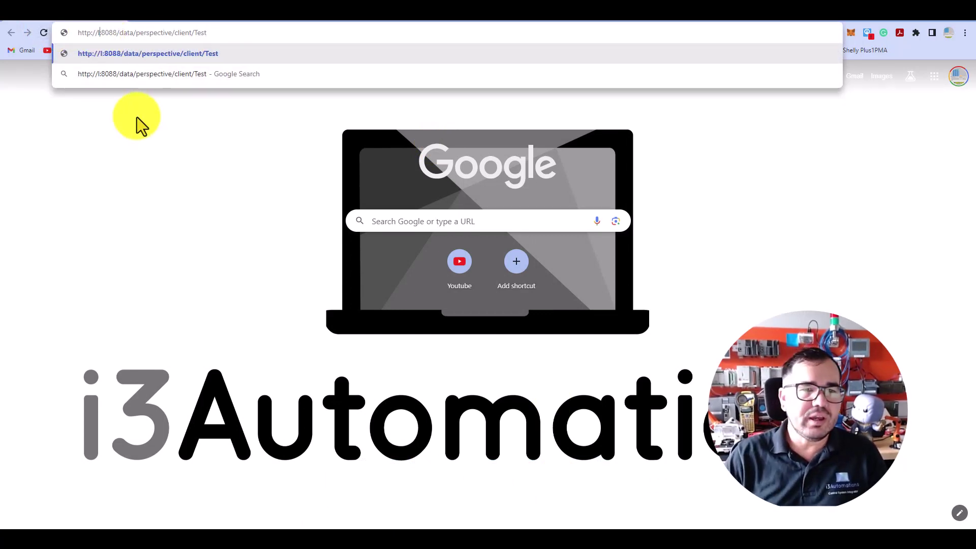
key("BackSpace")
type("192.168.")
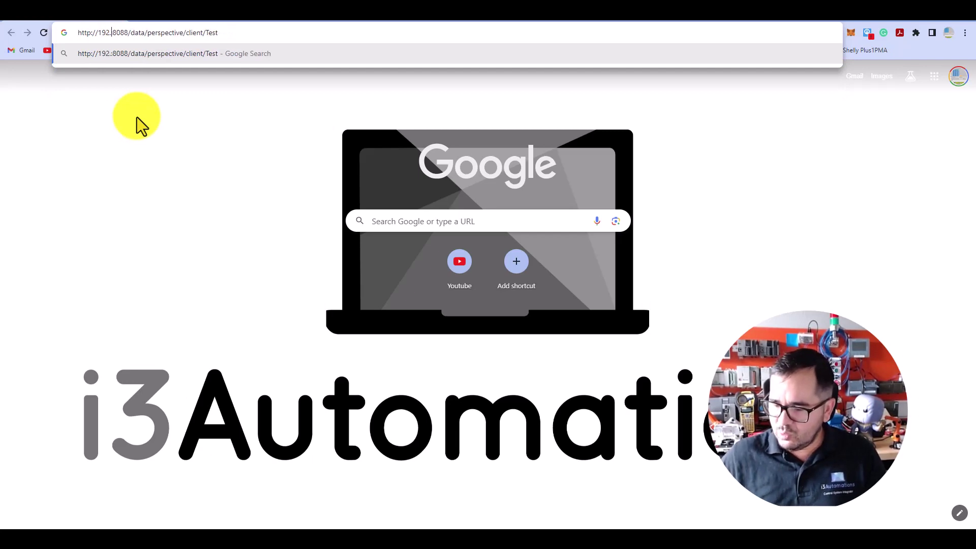
type("4.87")
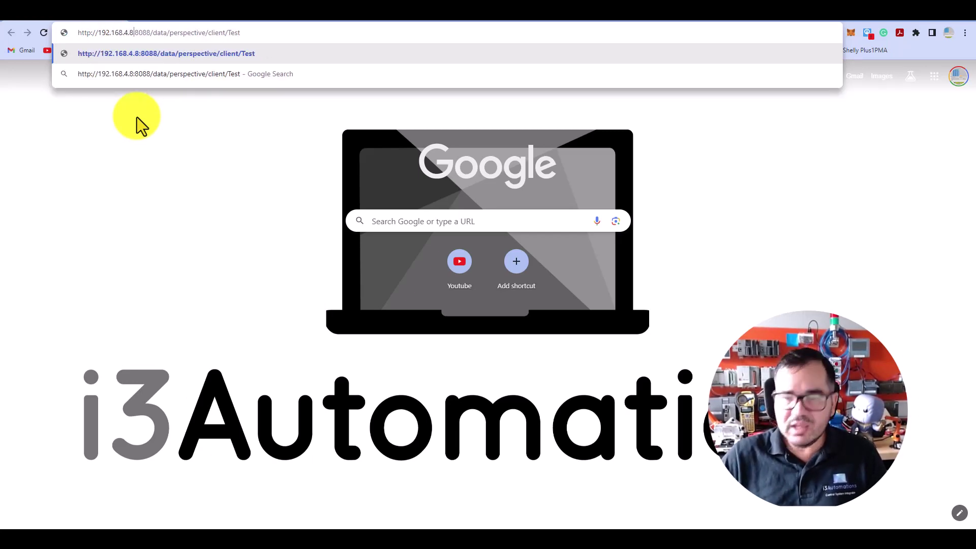
key("Return")
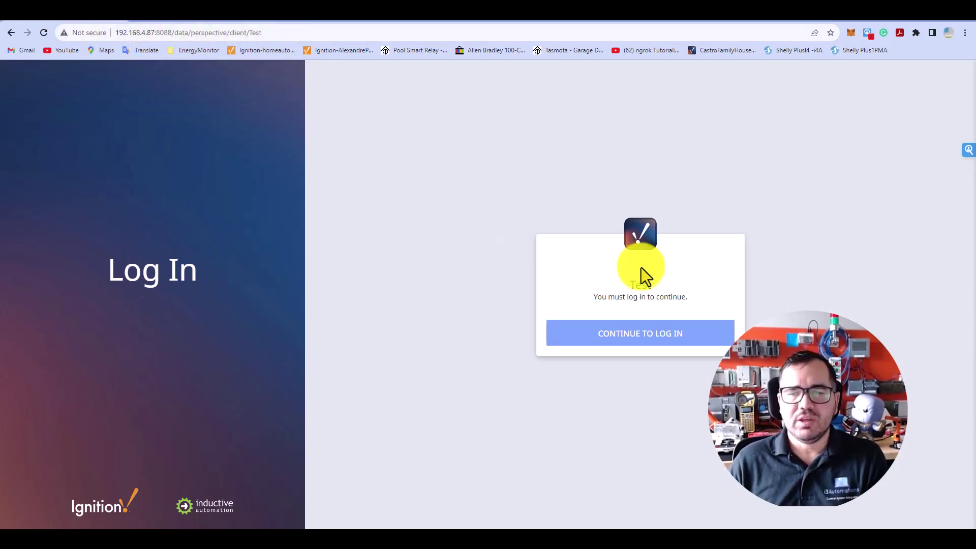
Continue to the login form and sign in with the gateway username and password.
left_click(632, 337)
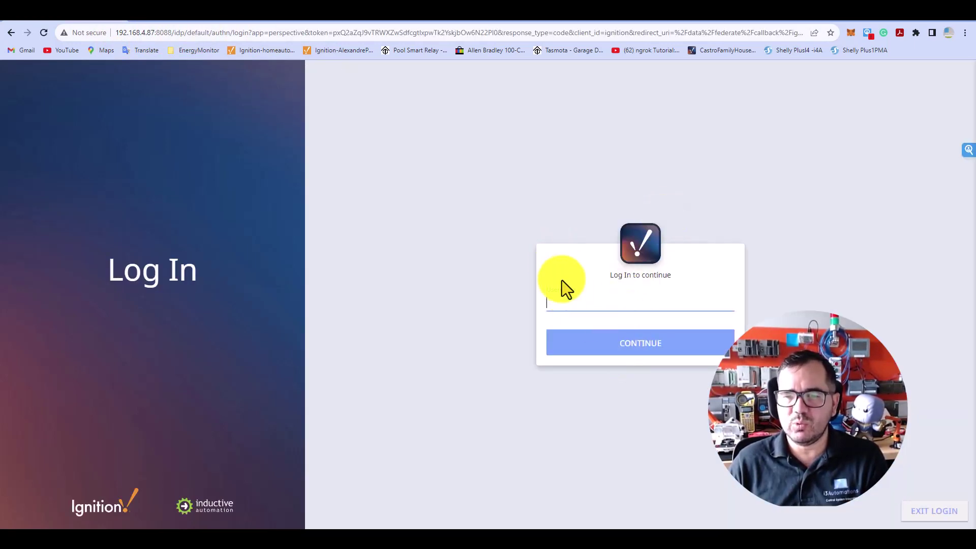
type("admin")
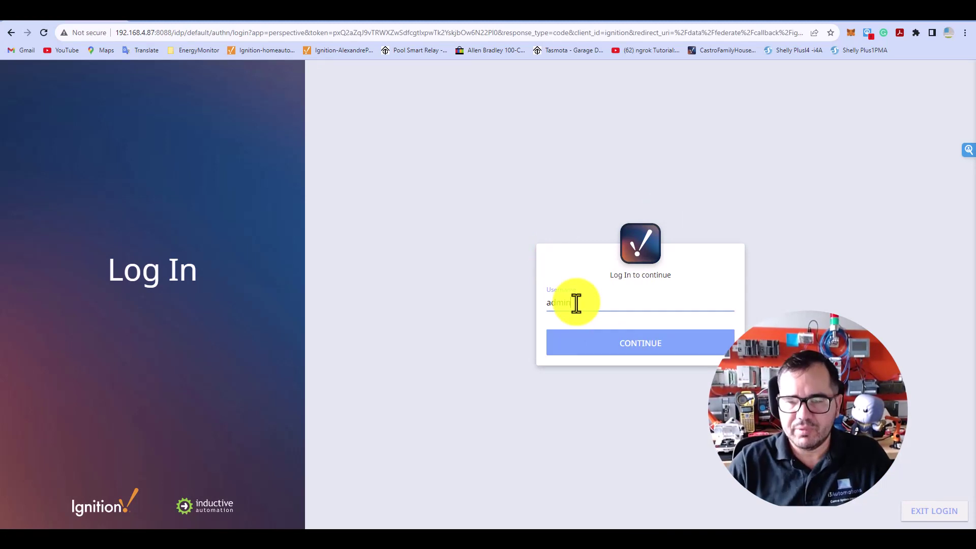
left_click(634, 349)
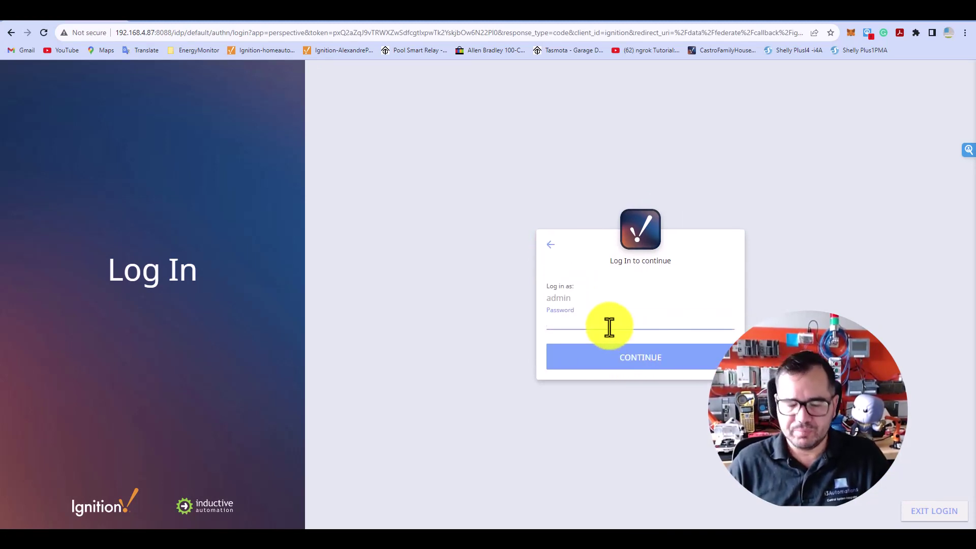
type("********")
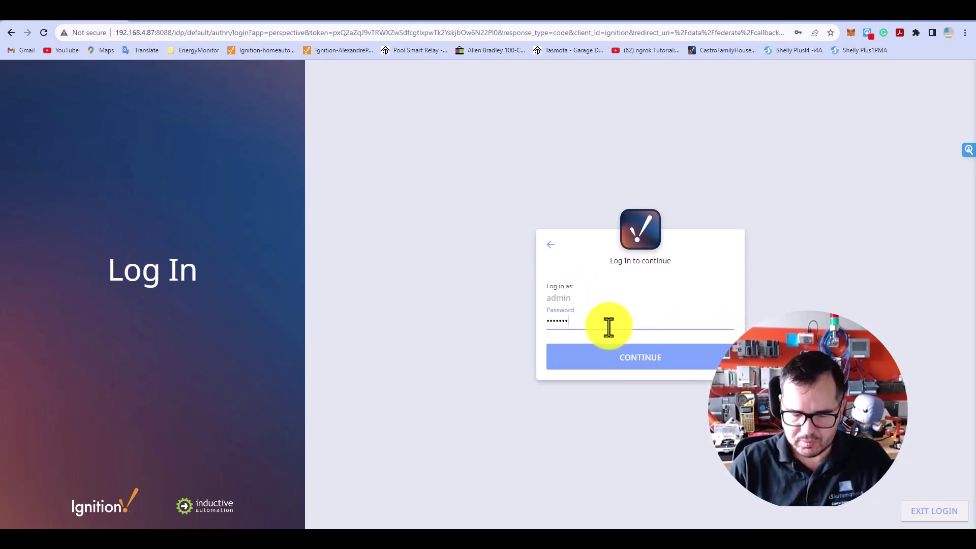
key("Return")
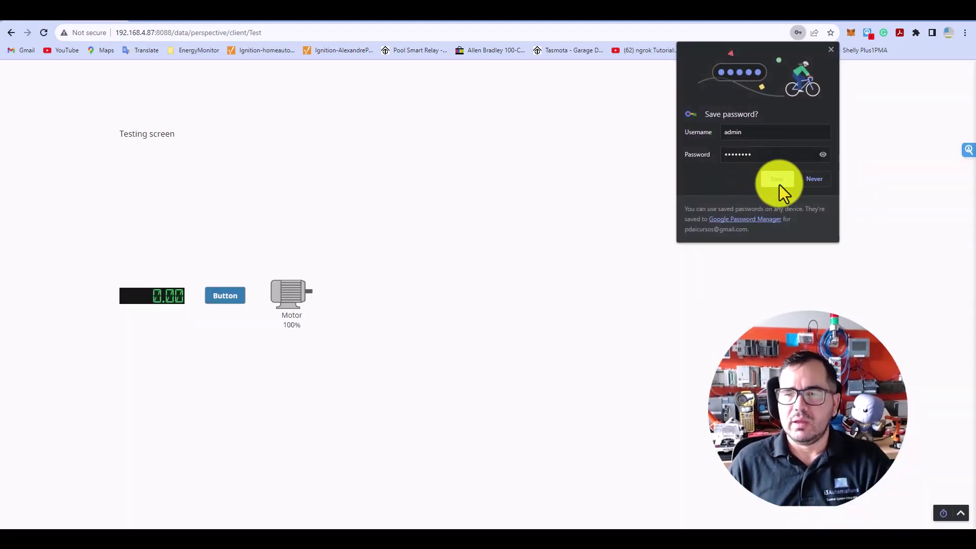
Save the login password, select the project URL, and drag Phone Link into view.
left_click(779, 180)
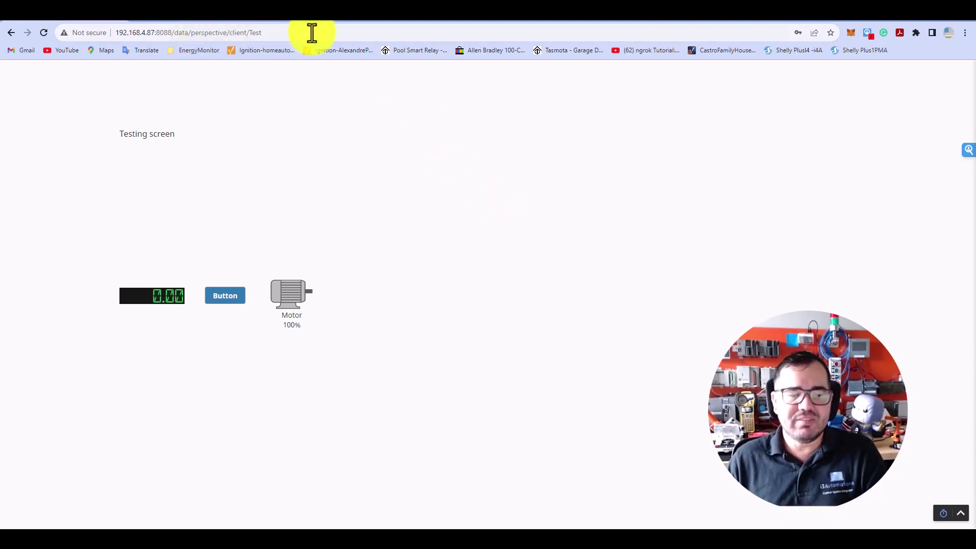
left_click(283, 32)
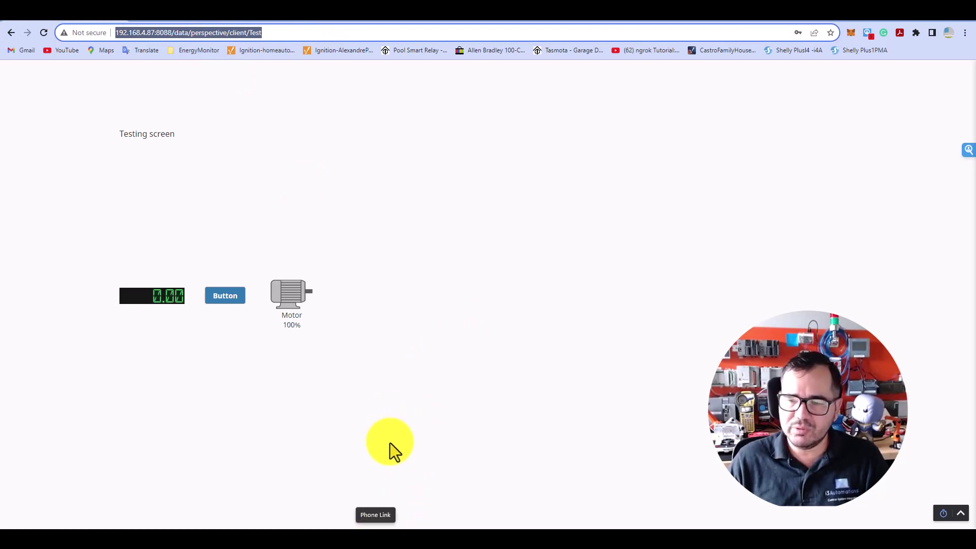
left_click(380, 527)
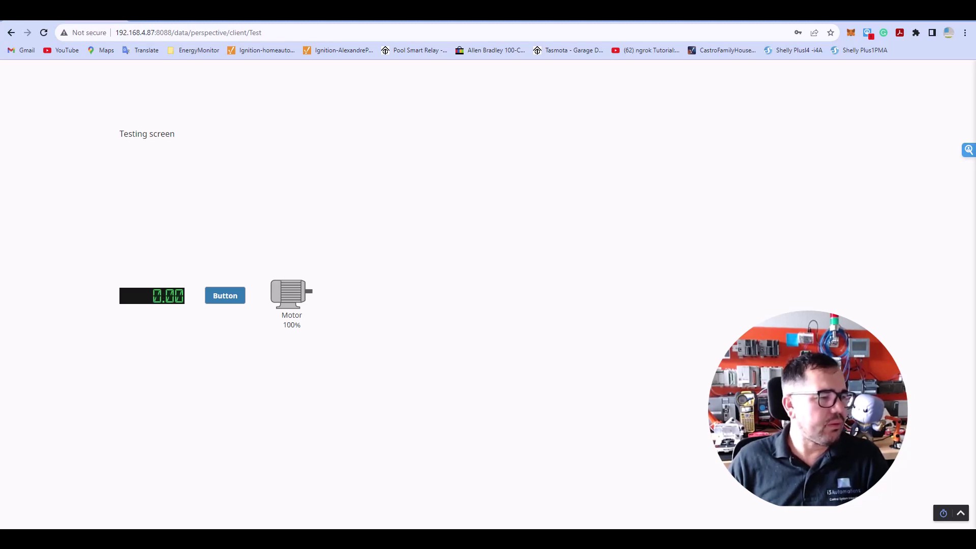
left_click_drag(0, 133, 491, 117)
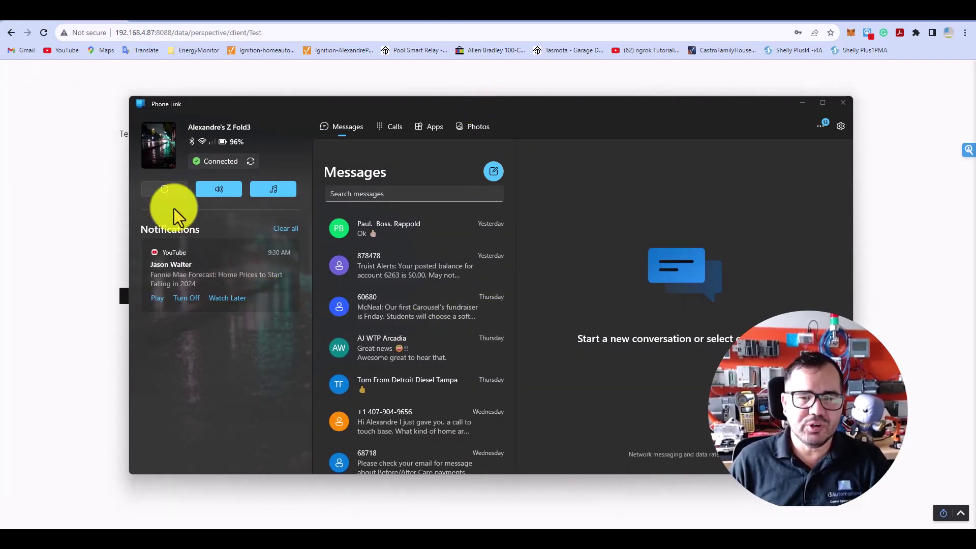
Launch the phone's Google app from its app list and move its window upper right.
left_click(431, 126)
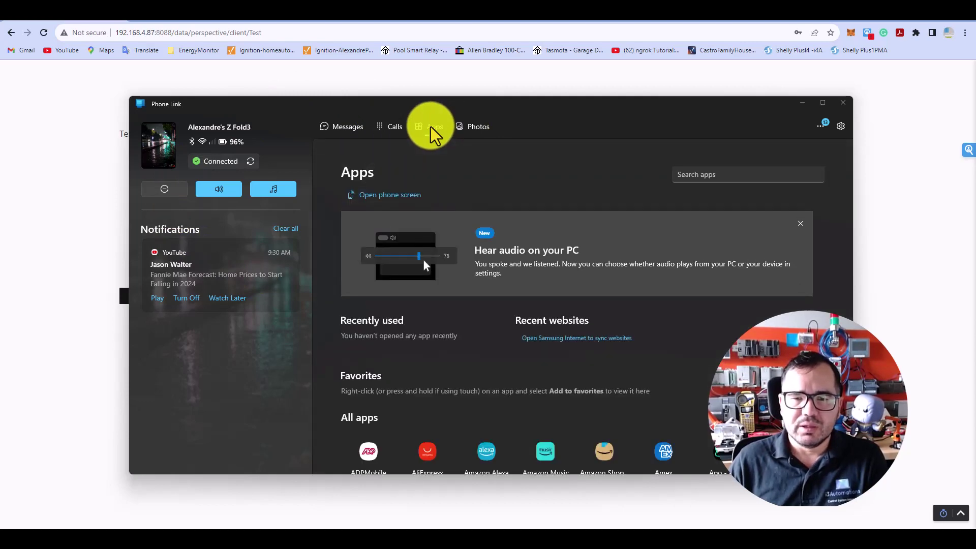
scroll(423, 244, "down", 2)
scroll(425, 229, "down", 8)
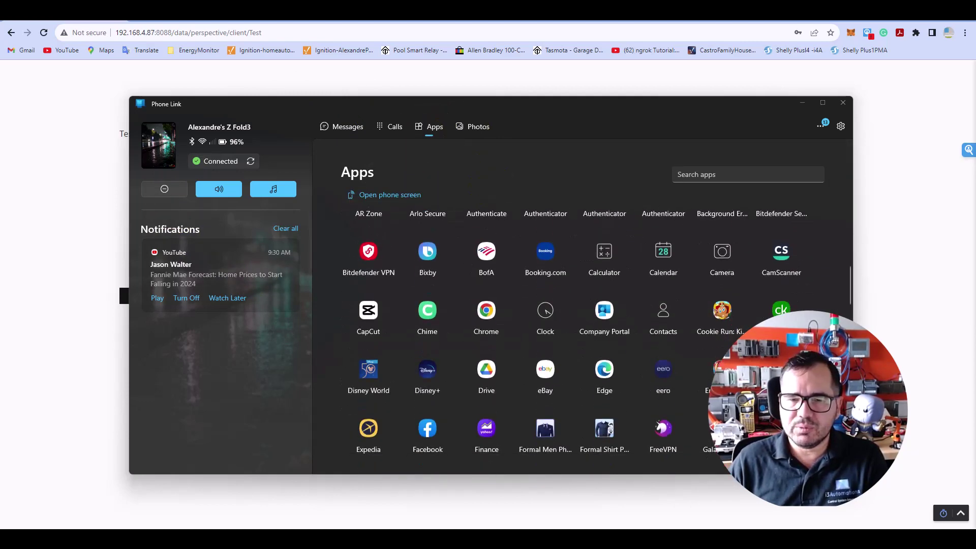
scroll(575, 341, "down", 5)
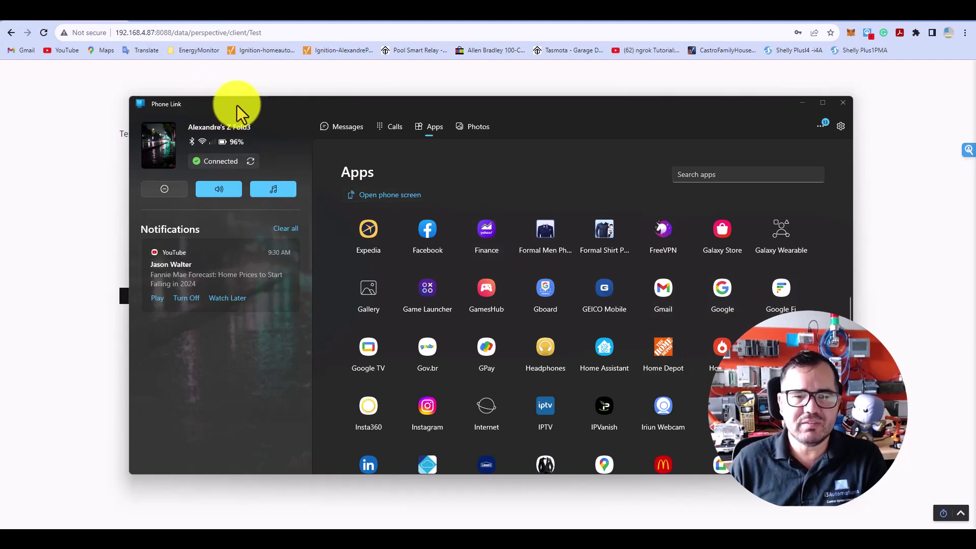
left_click(719, 289)
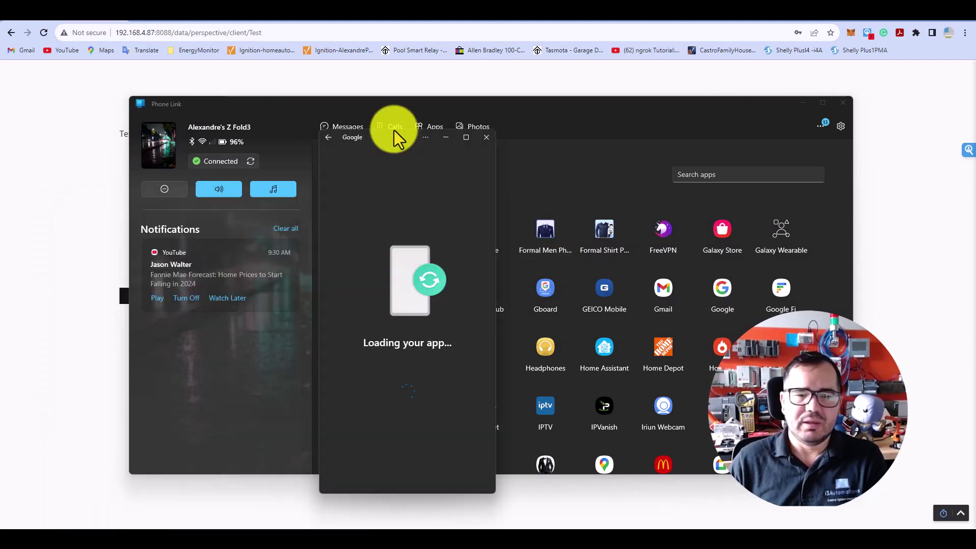
left_click_drag(394, 135, 621, 83)
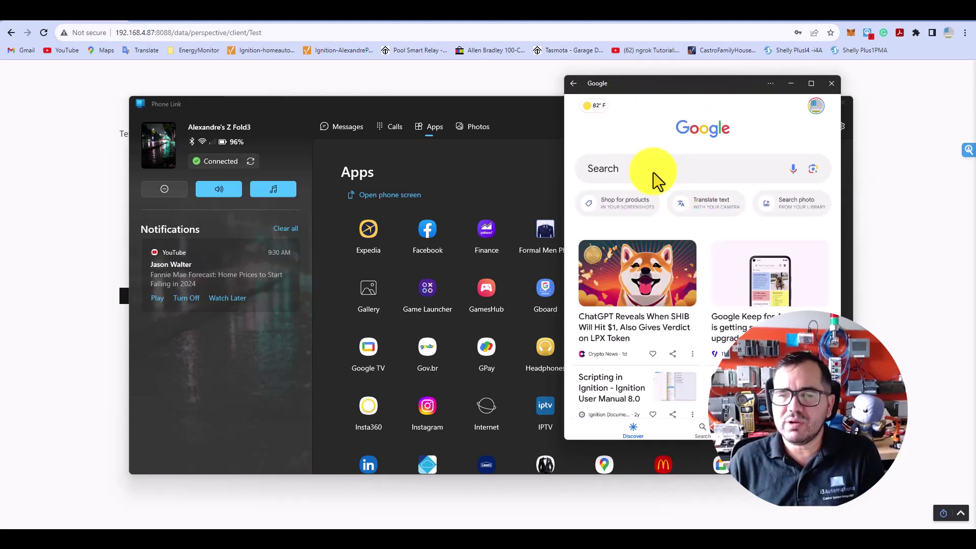
Dismiss the phone keyboard and leave Google search to start a new Chrome address.
left_click(654, 172)
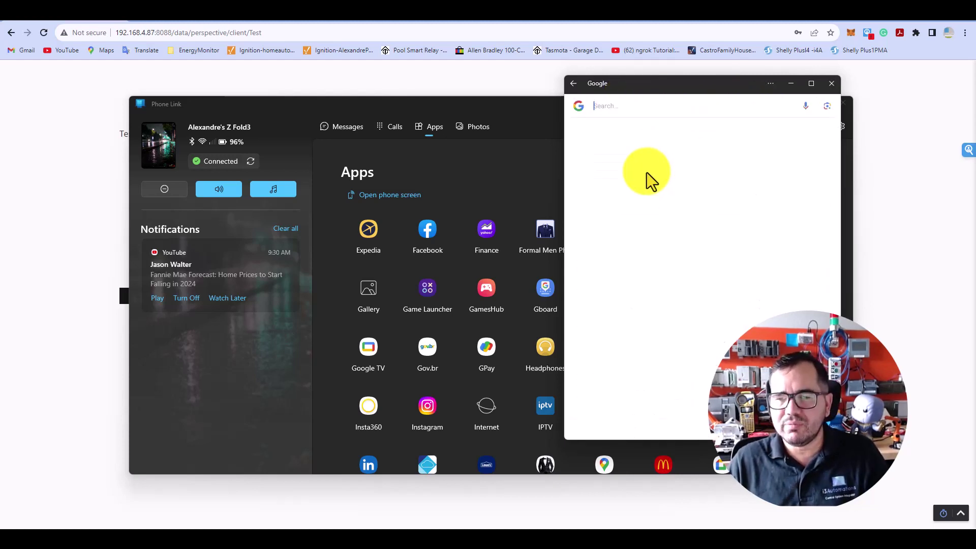
left_click(633, 107)
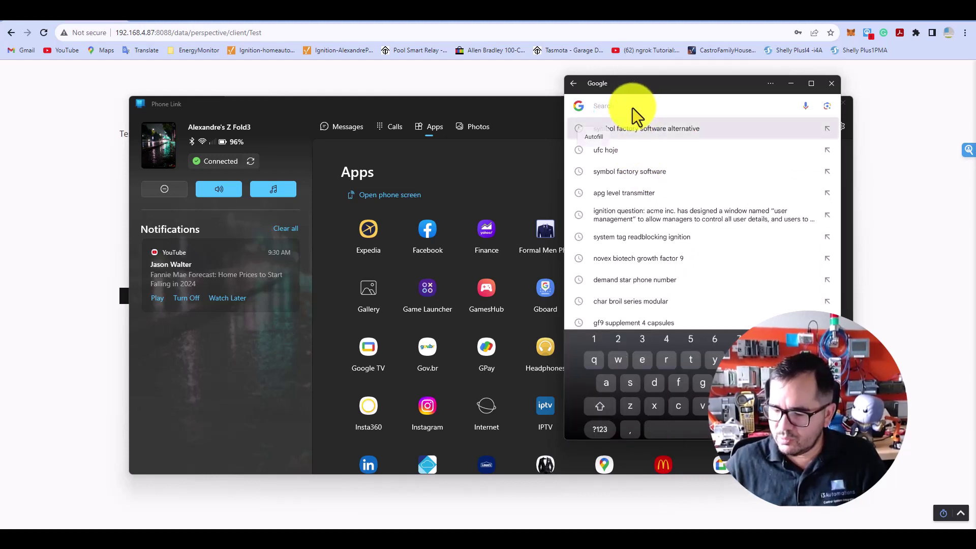
scroll(637, 116, "down", 10)
scroll(638, 116, "down", 2)
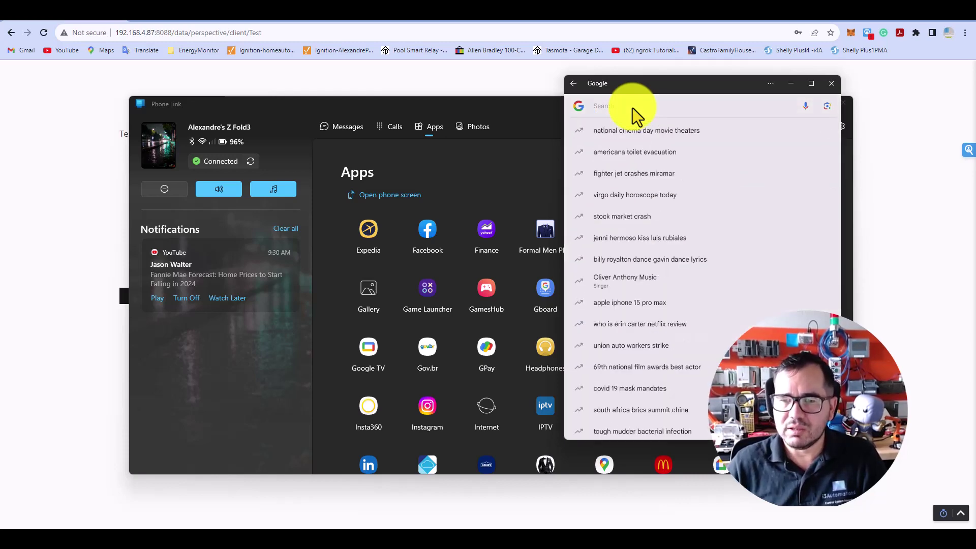
left_click(643, 115)
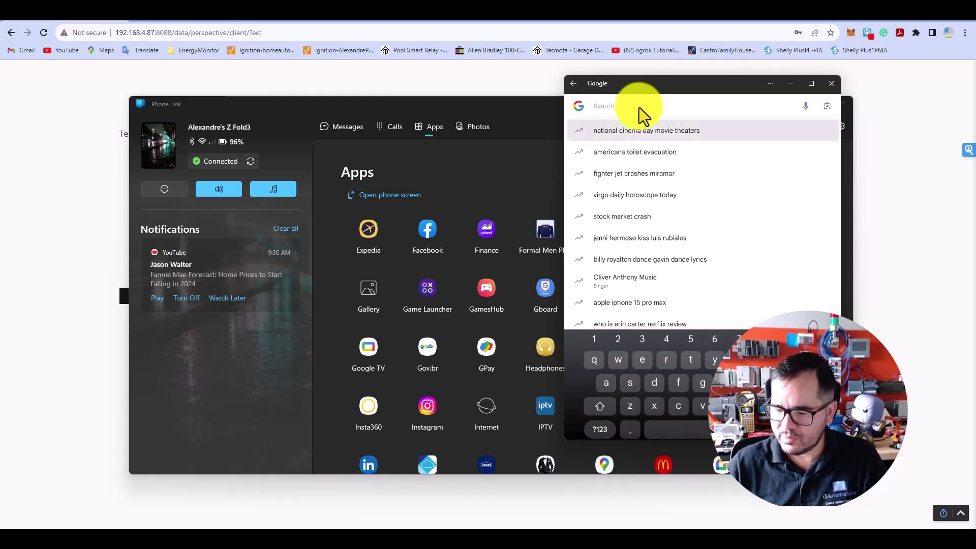
scroll(644, 115, "up", 5)
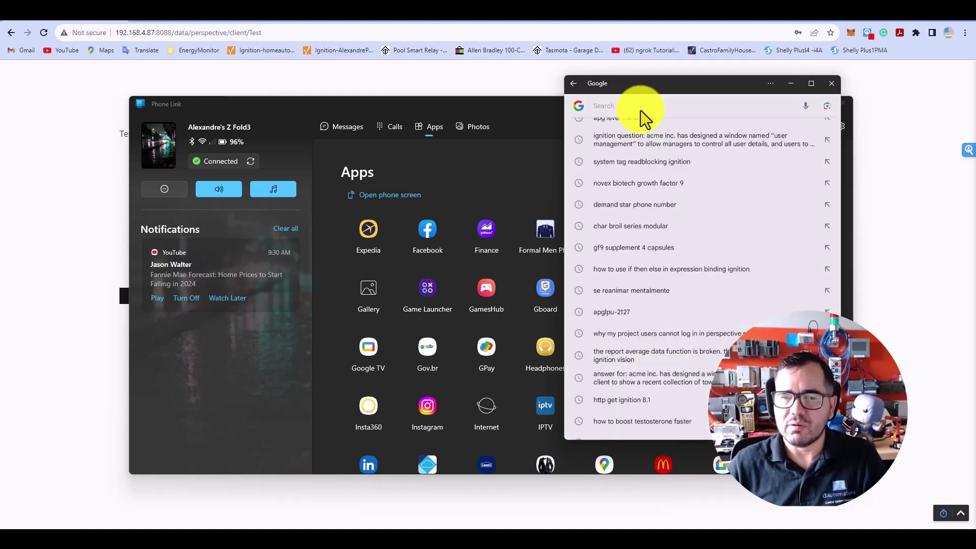
left_click(646, 109)
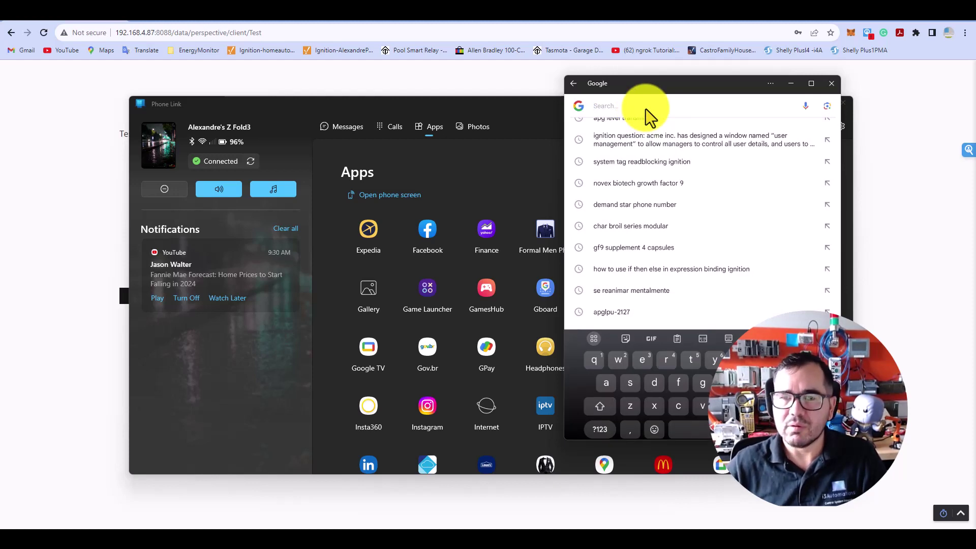
left_click(574, 84)
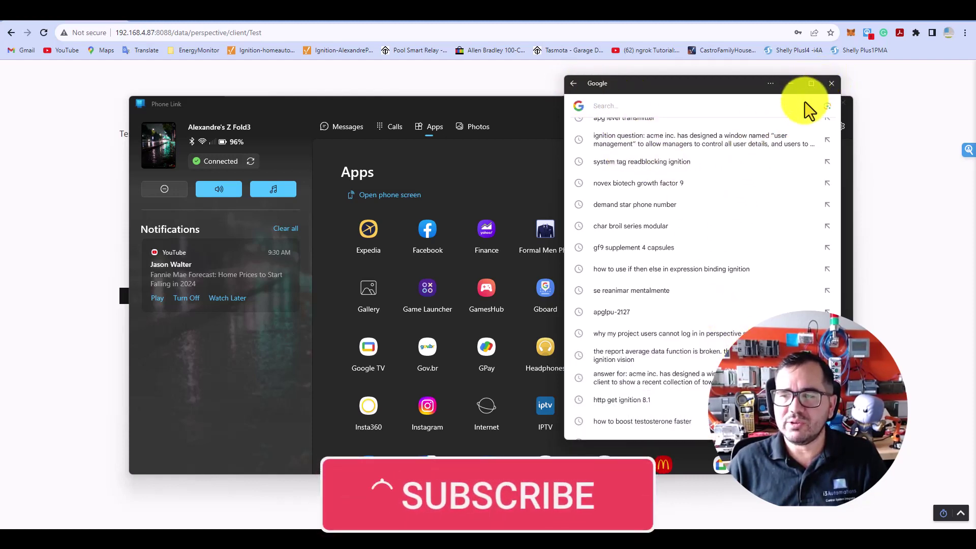
left_click(565, 87)
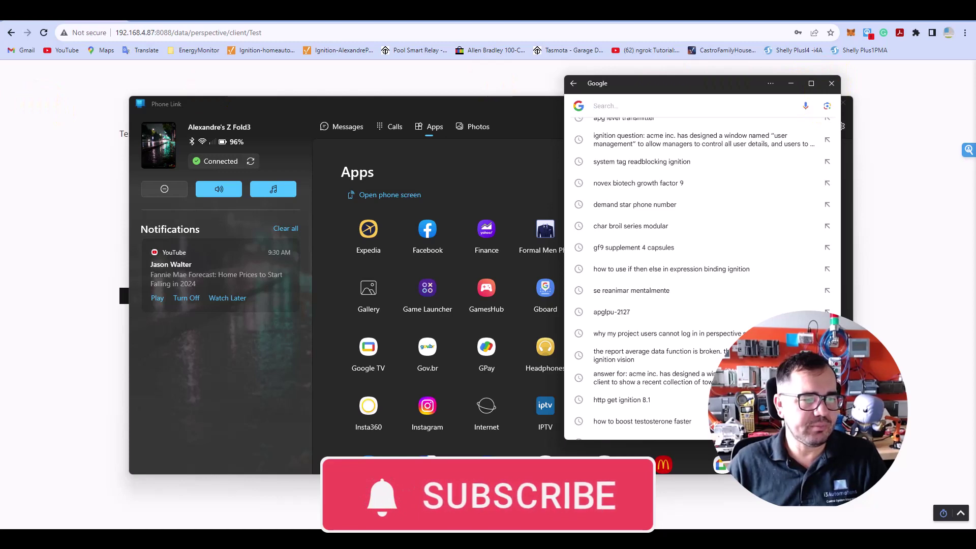
left_click(584, 146)
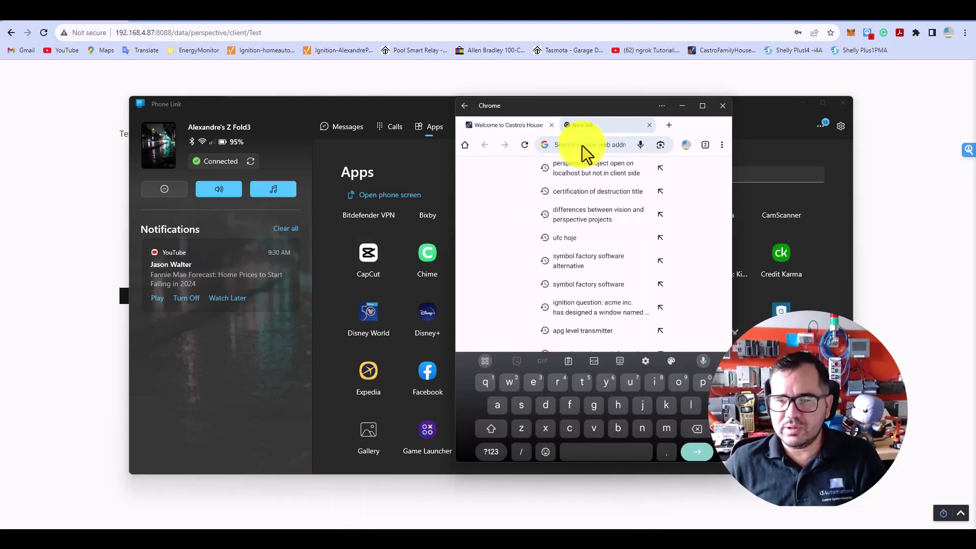
Clear the existing text from the phone Chrome address bar.
key("Down")
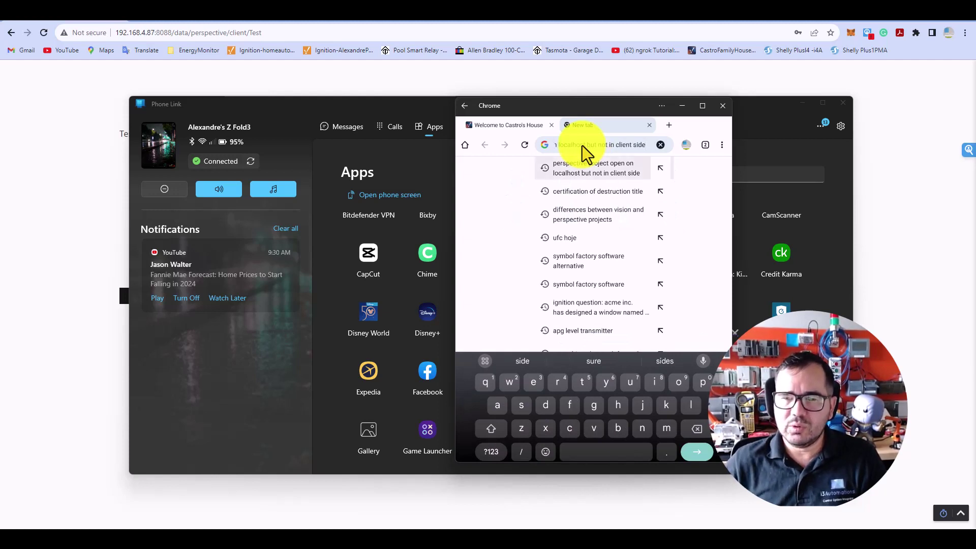
key("BackSpace")
key("BackSpace")
key("BackSpace")
key("BackSpace")
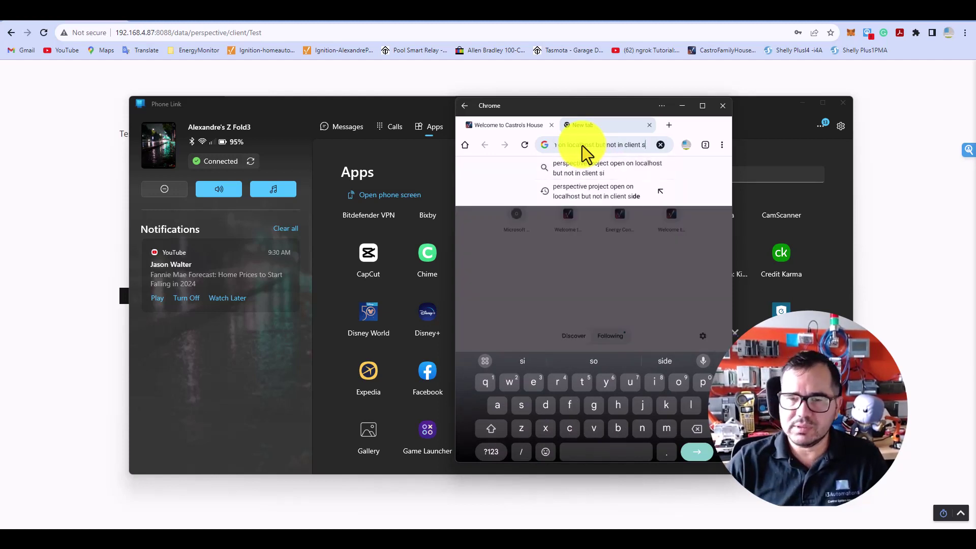
left_click(660, 146)
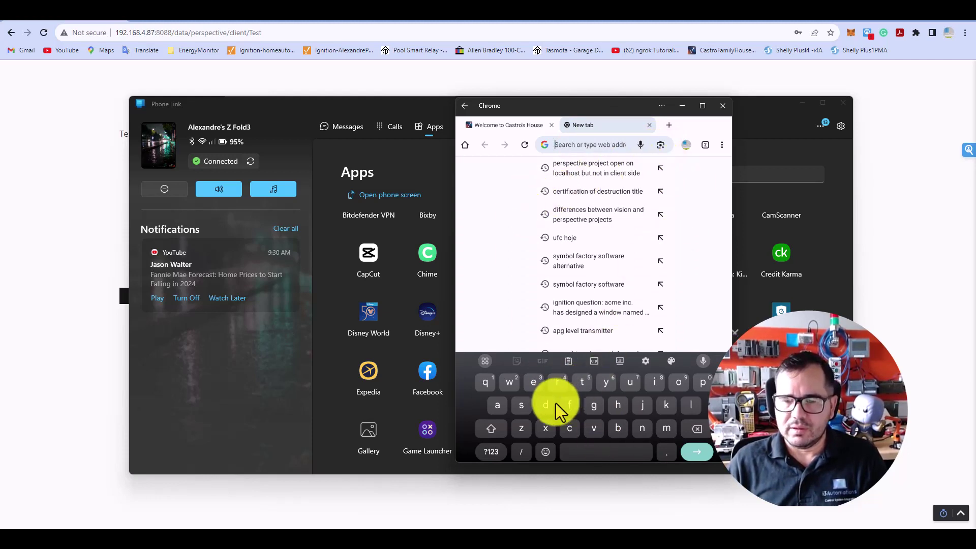
Enter the gateway IP 192.168.4.87 using the phone's ?123 keyboard.
left_click(491, 452)
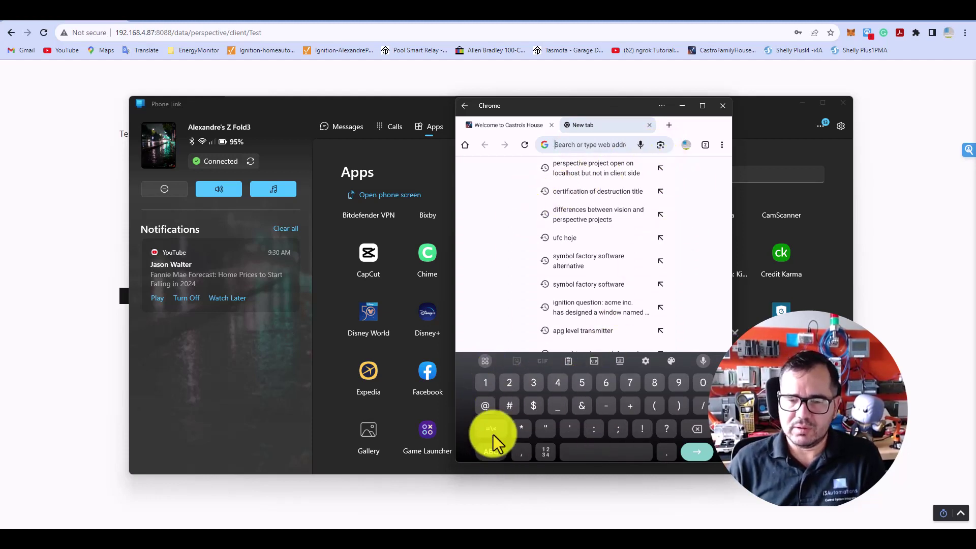
left_click(486, 387)
left_click(671, 381)
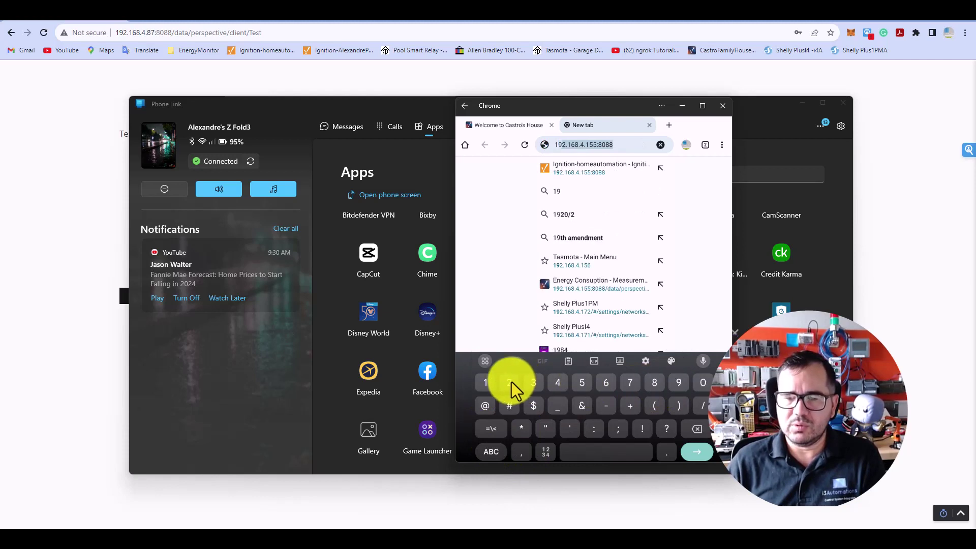
left_click(512, 383)
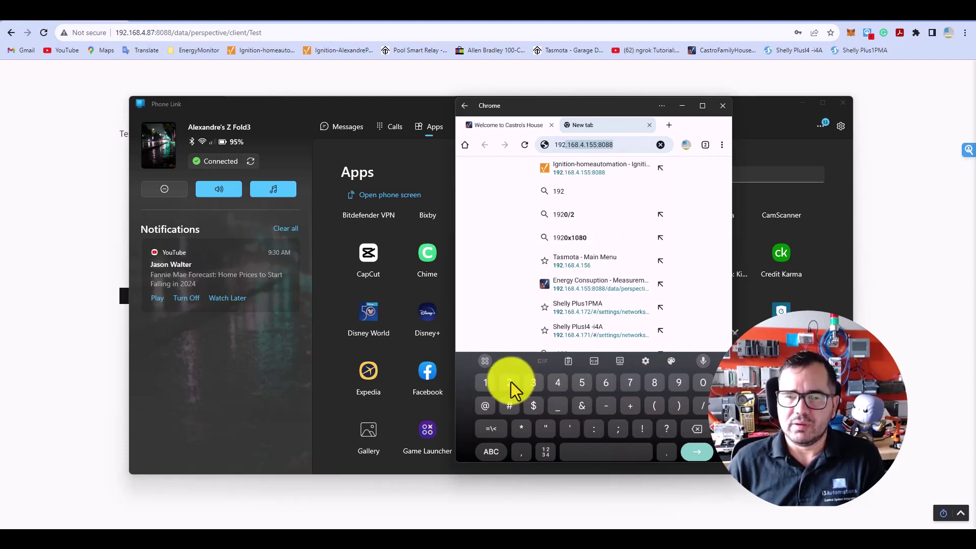
left_click(667, 451)
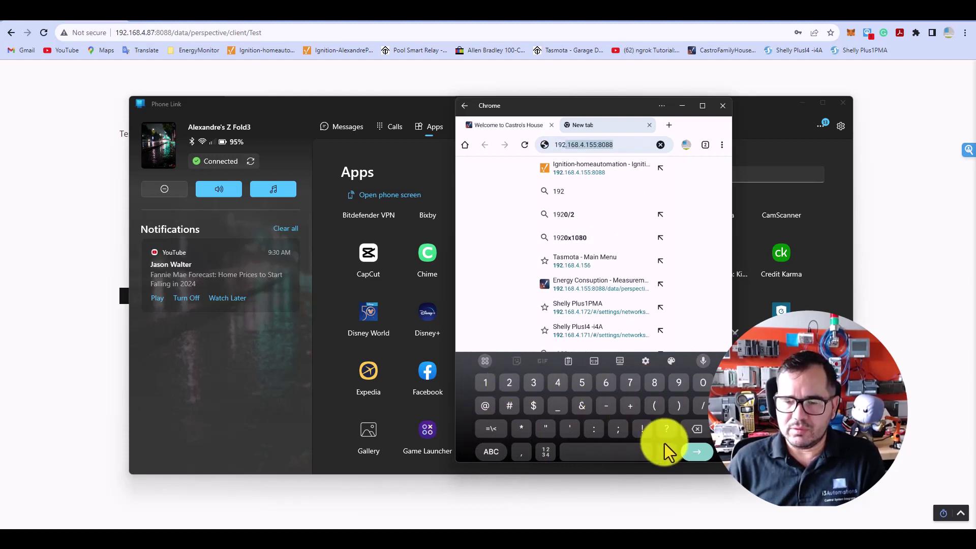
left_click(484, 381)
left_click(605, 383)
left_click(656, 382)
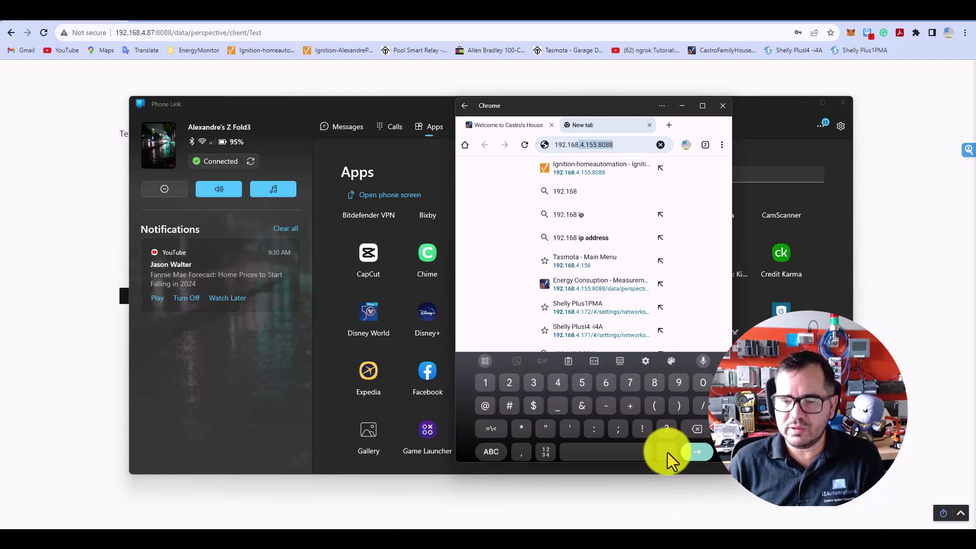
left_click(666, 452)
left_click(560, 384)
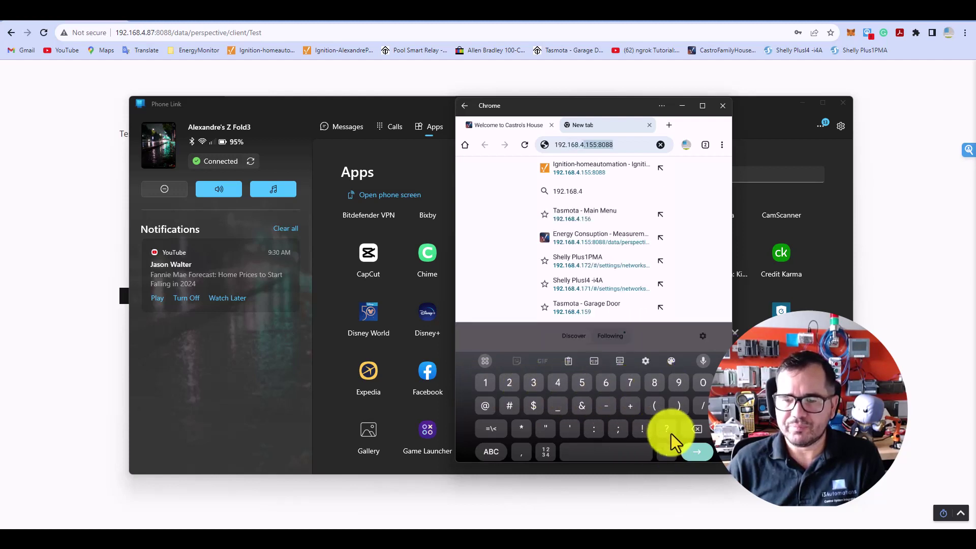
left_click(667, 450)
left_click(651, 383)
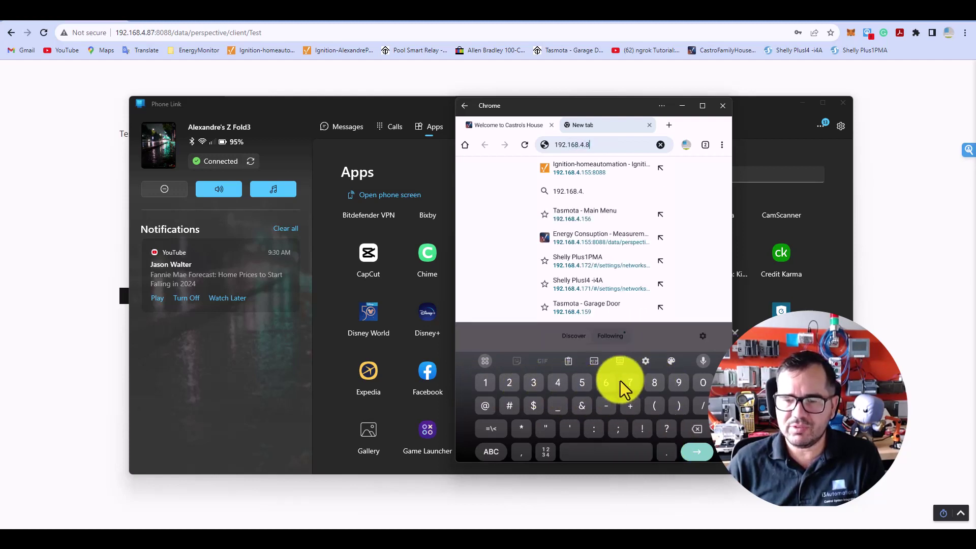
left_click(627, 381)
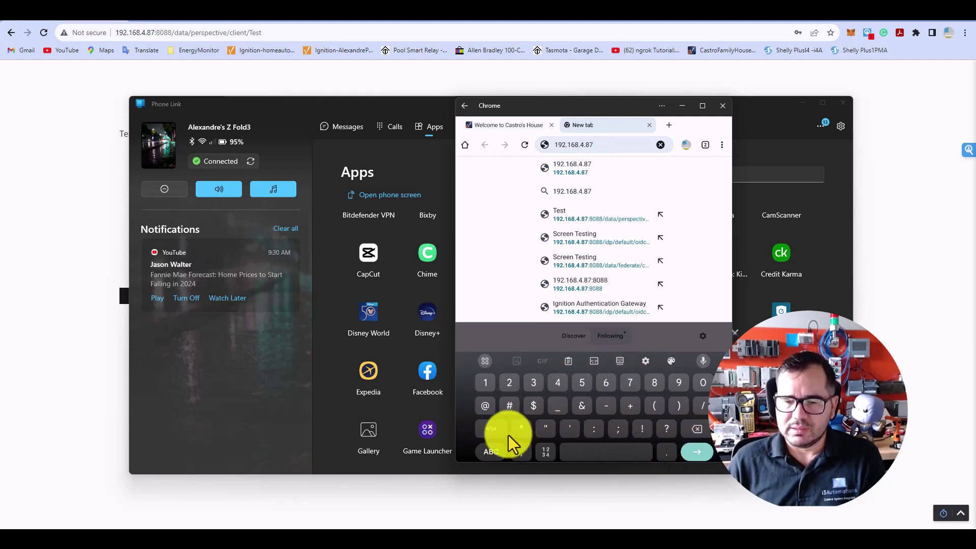
Append port :8088 and load the address, which returns HTTP ERROR 404 Not Found.
left_click(595, 430)
left_click(654, 382)
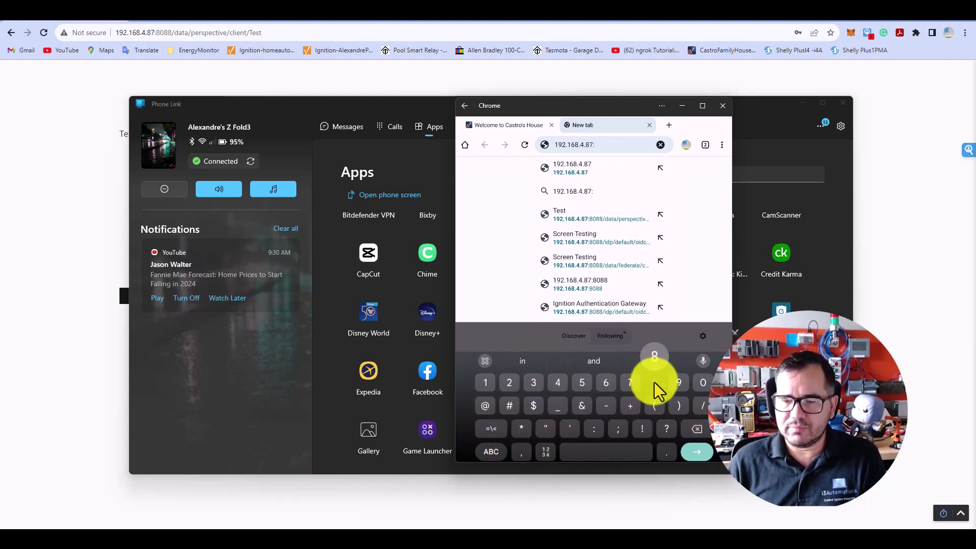
left_click(702, 382)
left_click(654, 381)
left_click(654, 380)
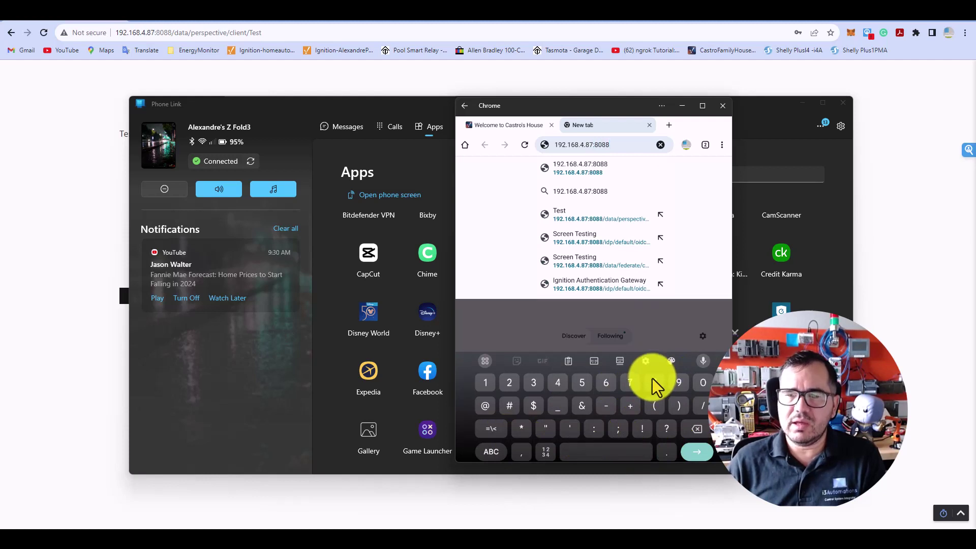
left_click(700, 455)
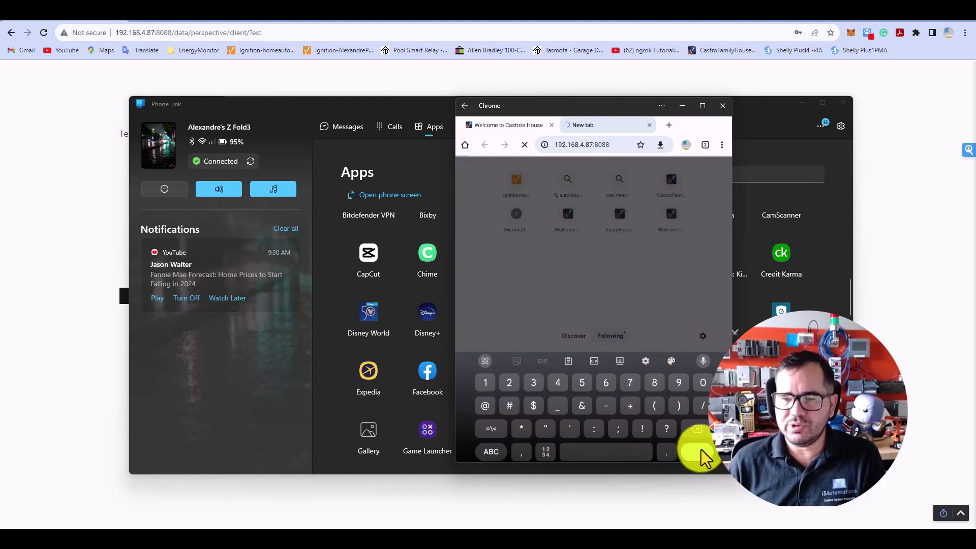
left_click(621, 144)
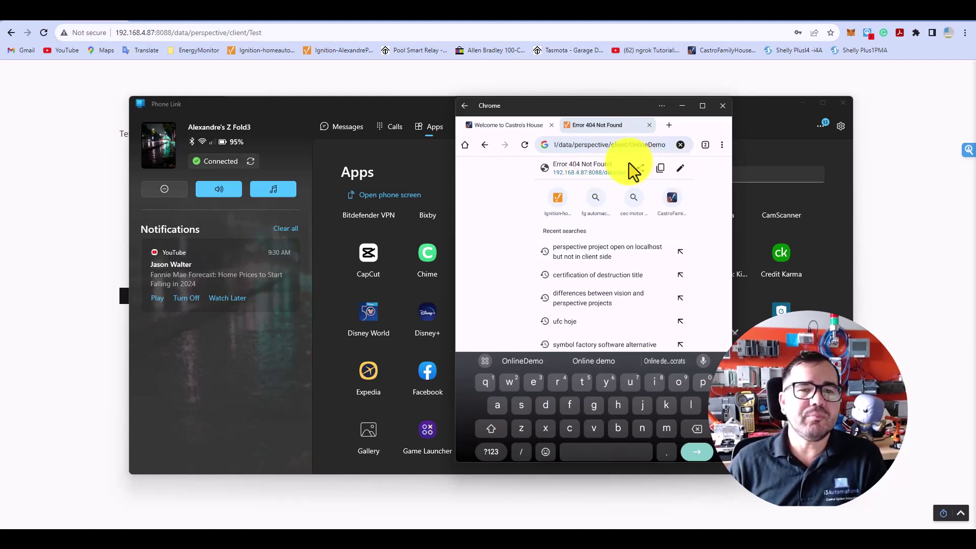
Change the address ending from OnlineDemo to client/Test so the Test Log In page loads.
left_click(627, 146)
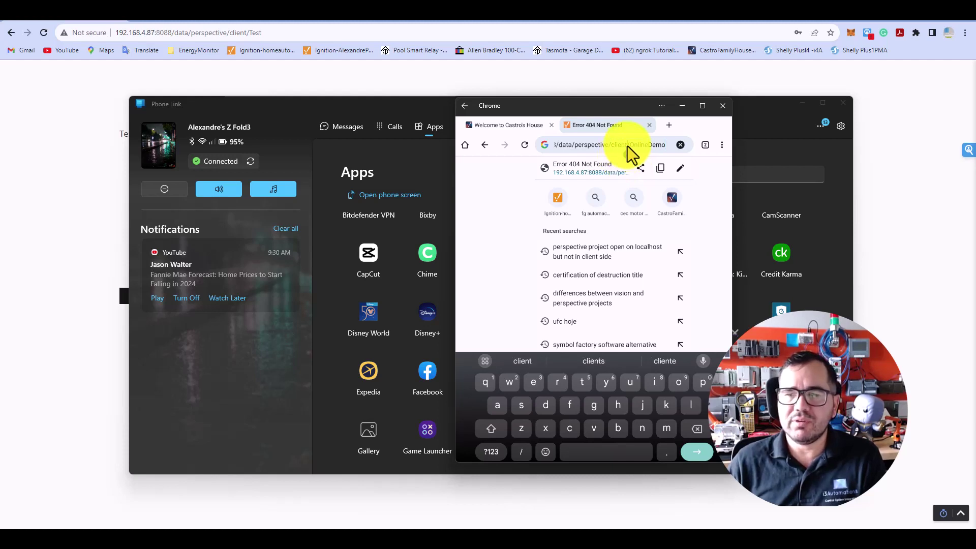
key("BackSpace")
key("BackSpace")
key("BackSpace")
key("BackSpace")
key("BackSpace")
key("BackSpace")
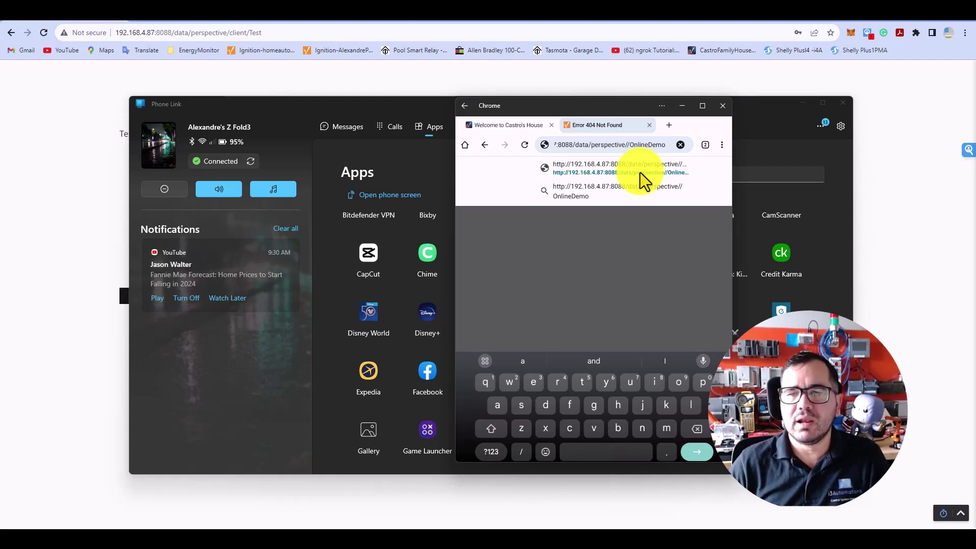
key("Delete")
key("Delete")
key("Delete")
key("Delete")
key("Delete")
key("Delete")
key("Delete")
key("Delete")
key("Delete")
key("Delete")
key("Delete")
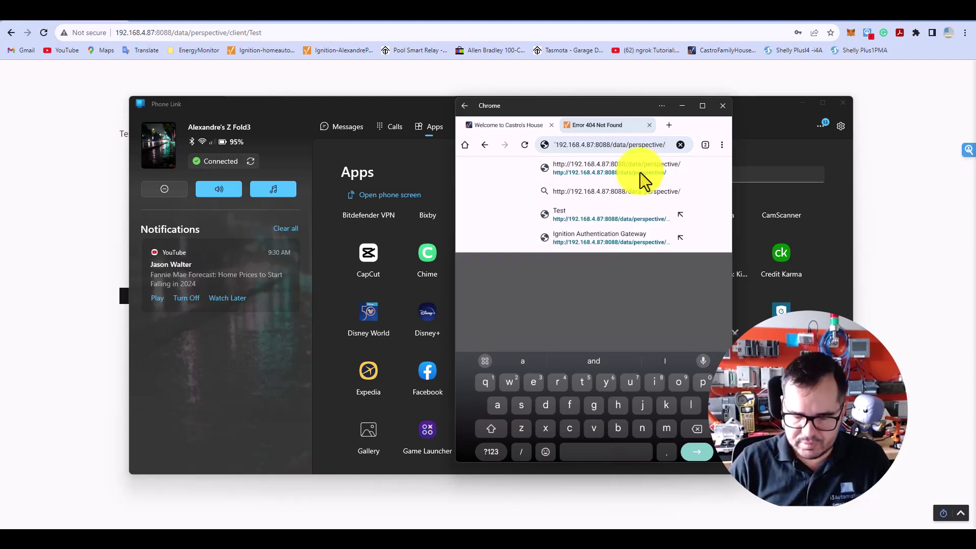
type("client")
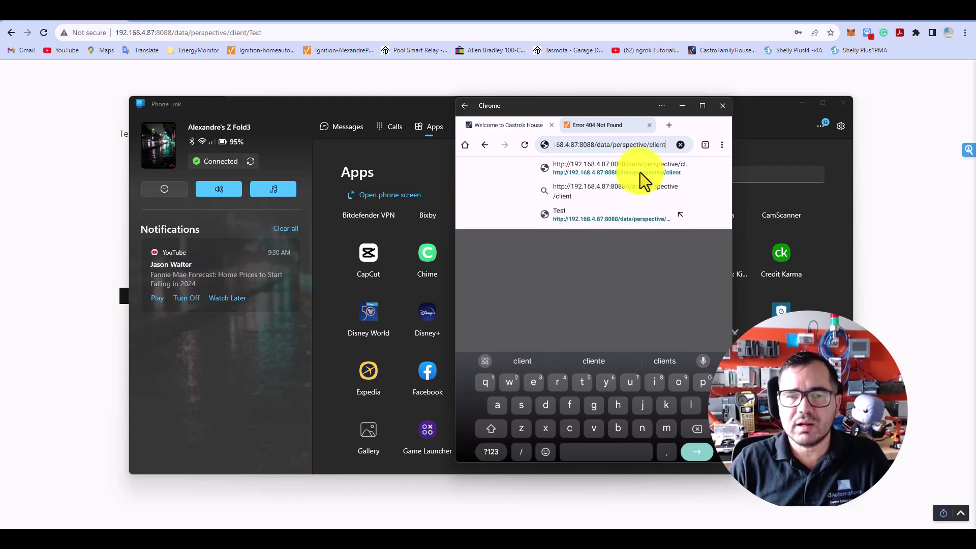
type("/Test")
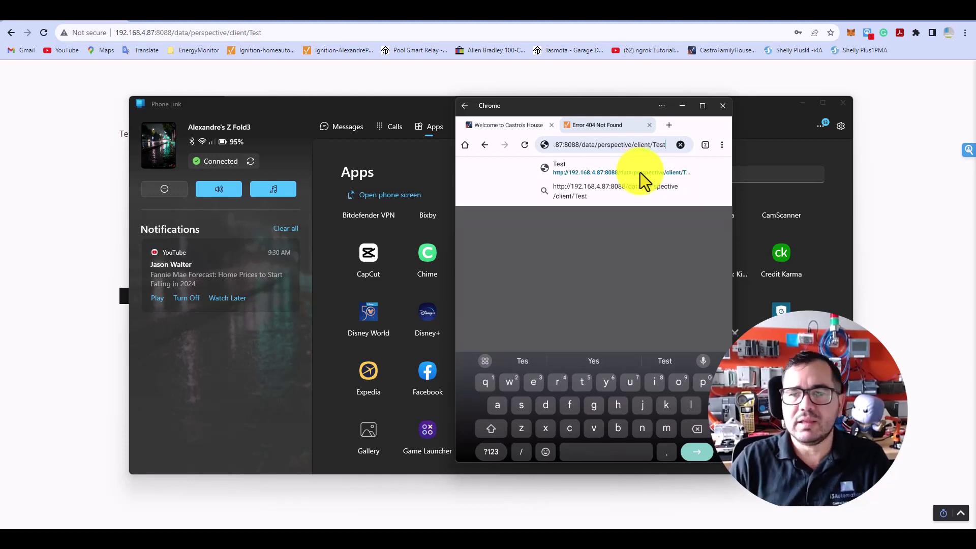
key("Return")
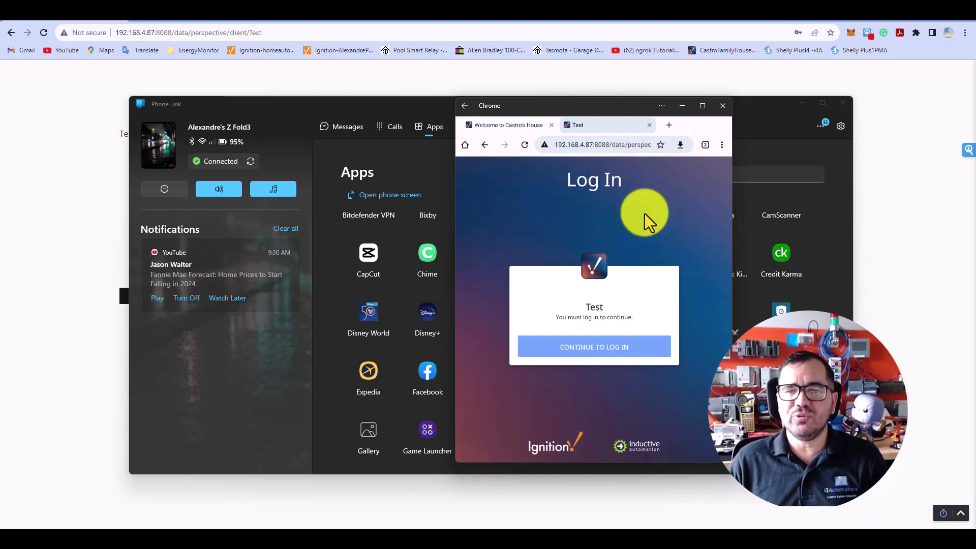
Continue to log in and submit the gateway username on the phone.
left_click(596, 349)
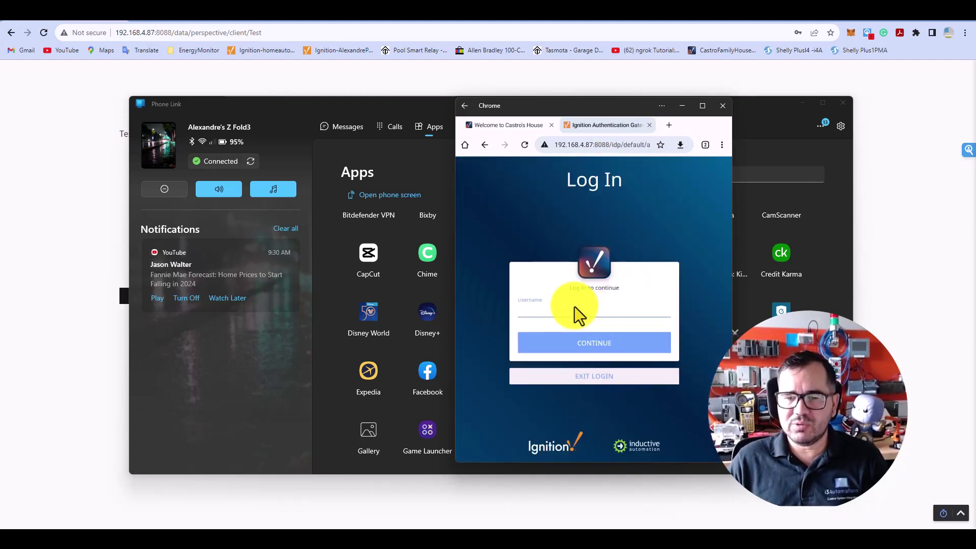
left_click(576, 308)
type("admin")
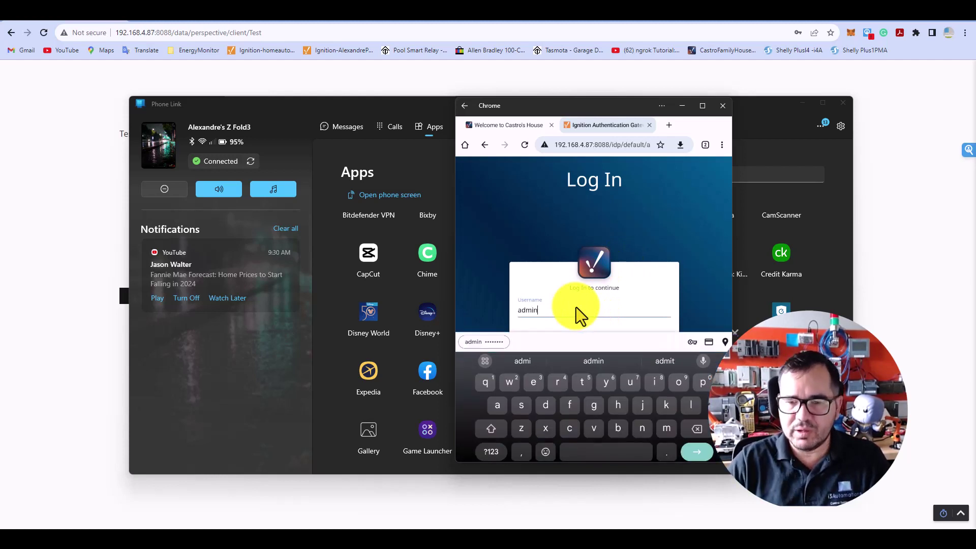
scroll(572, 315, "down", 2)
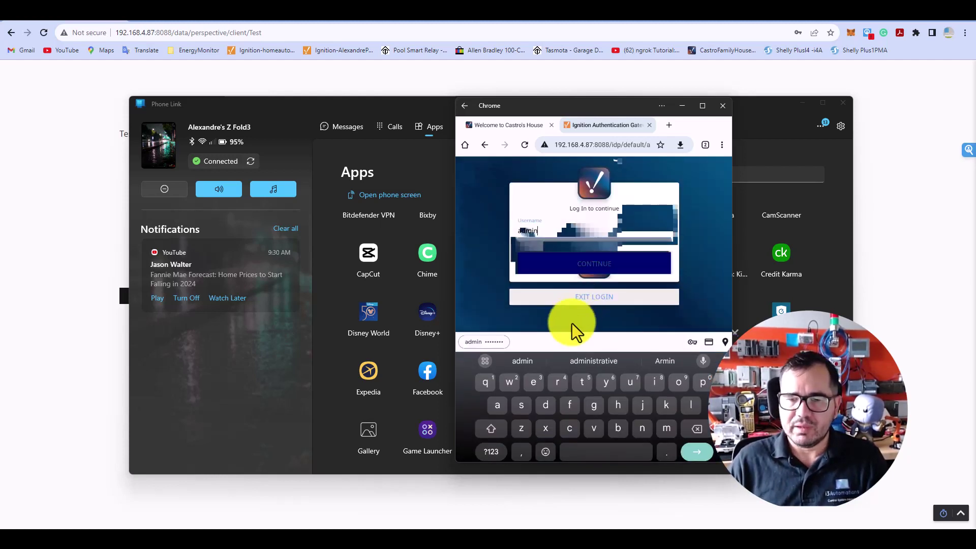
left_click(576, 265)
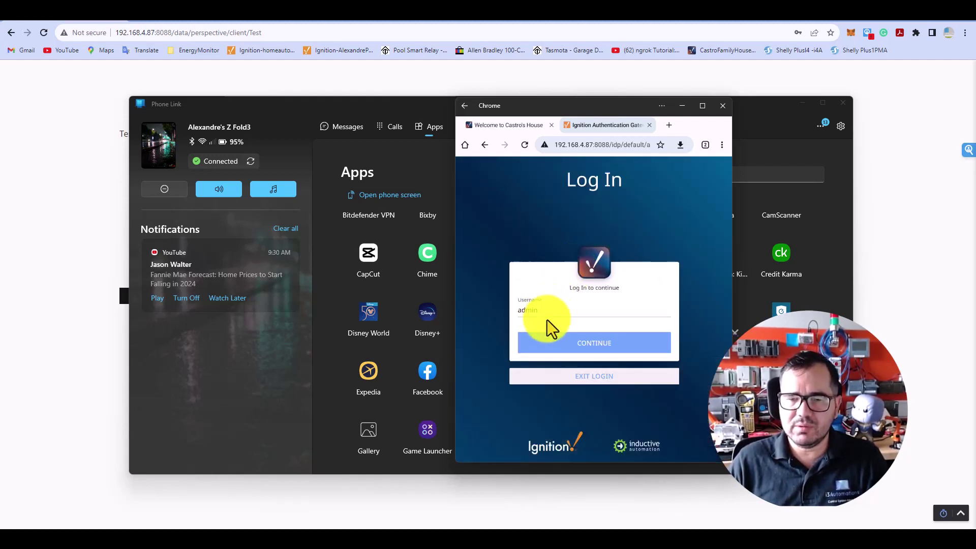
left_click(588, 342)
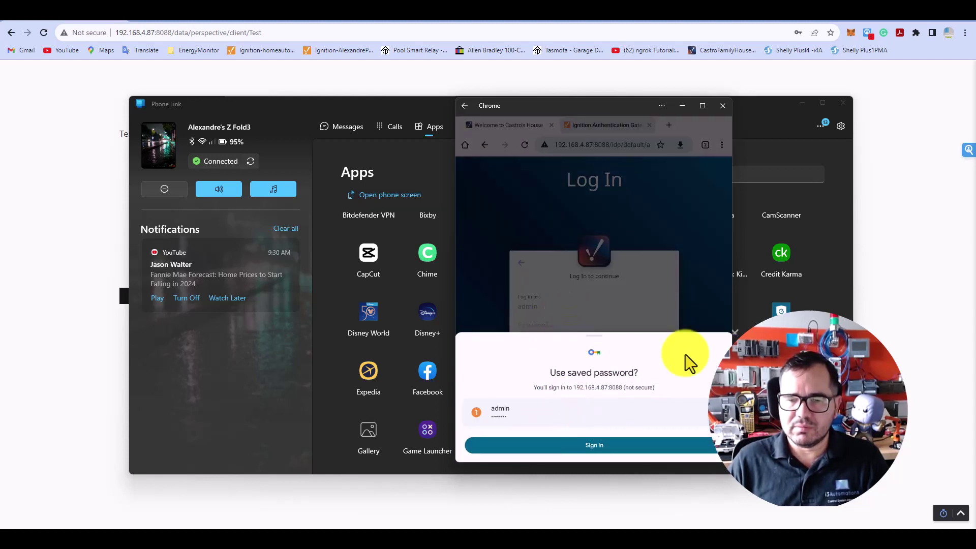
Dismiss the saved-password offer, type the password on the phone keyboard, and log in.
left_click(608, 301)
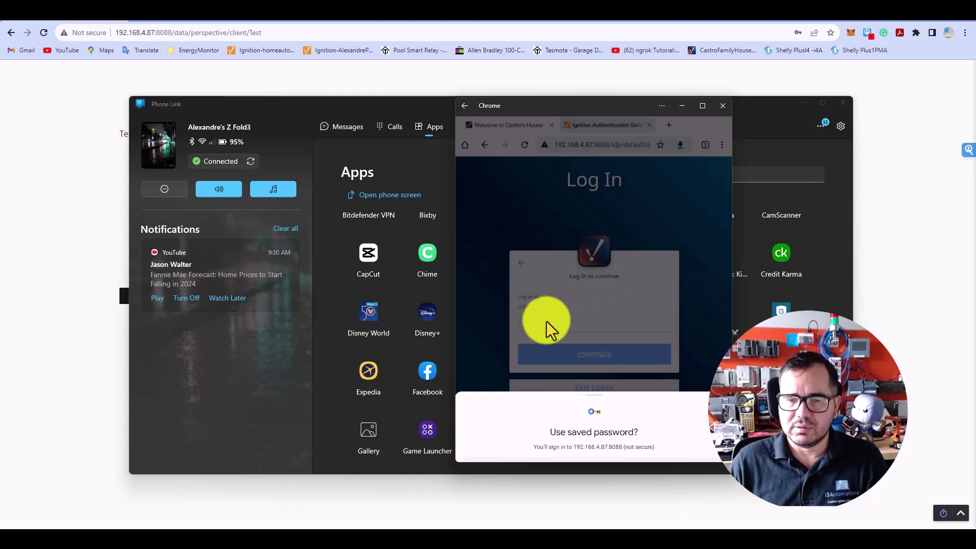
left_click(551, 325)
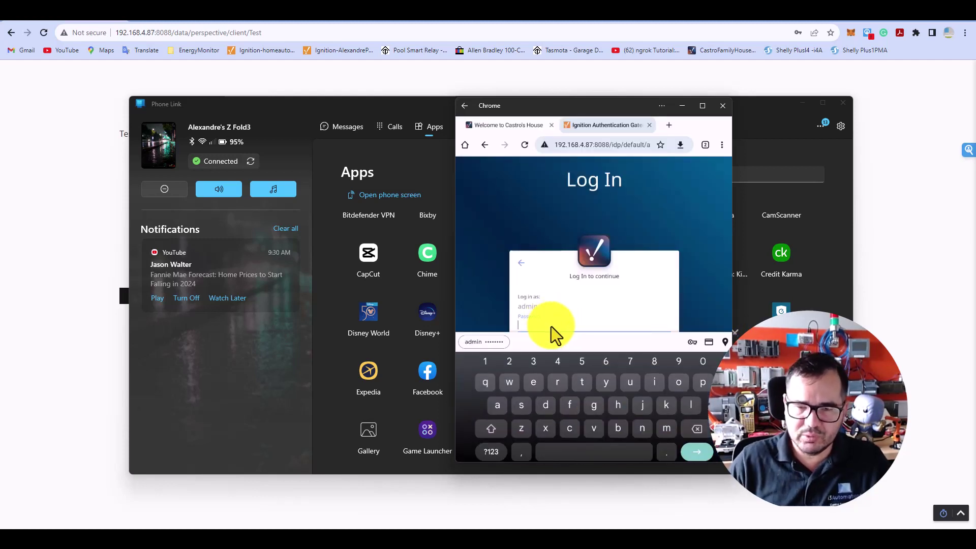
left_click(504, 427)
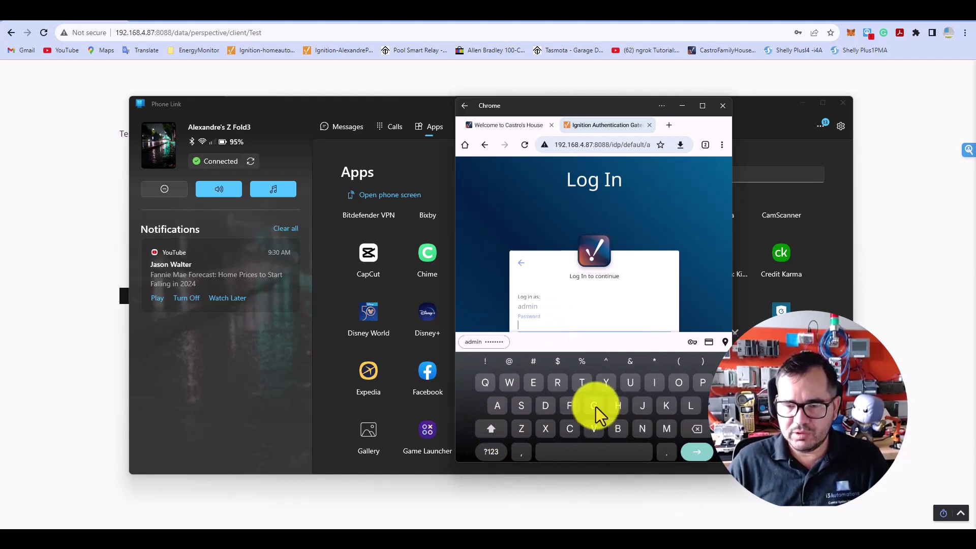
left_click(594, 405)
left_click(583, 382)
left_click(570, 429)
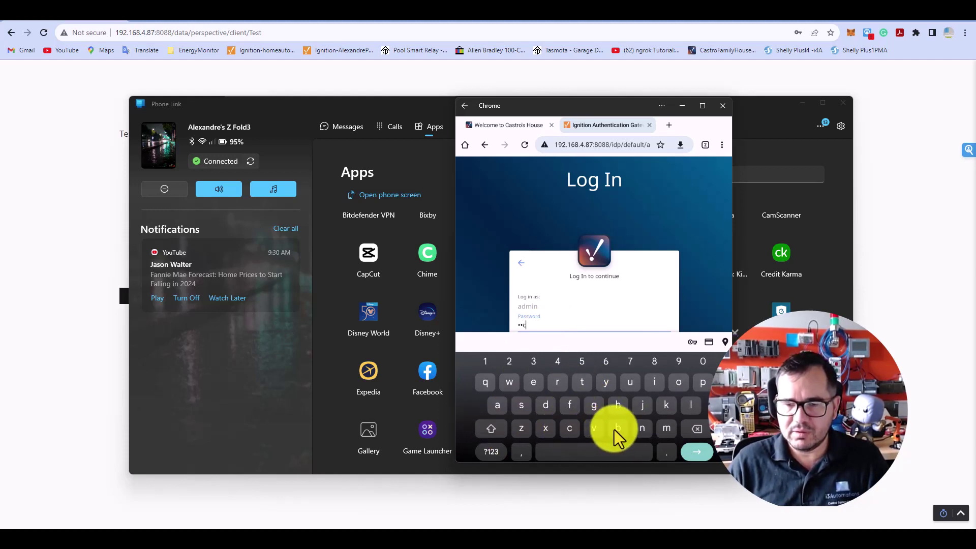
left_click(618, 428)
left_click(498, 405)
left_click(670, 432)
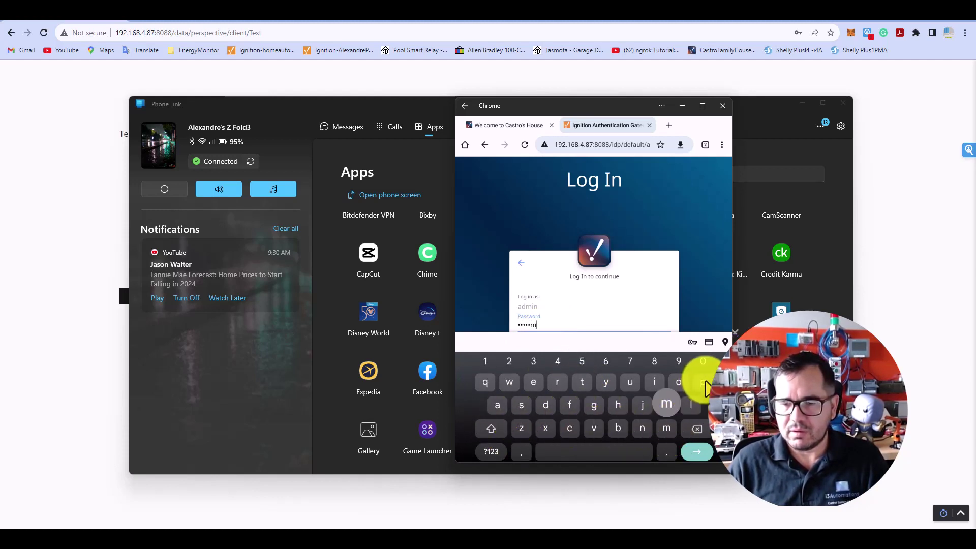
left_click(679, 382)
left_click(484, 362)
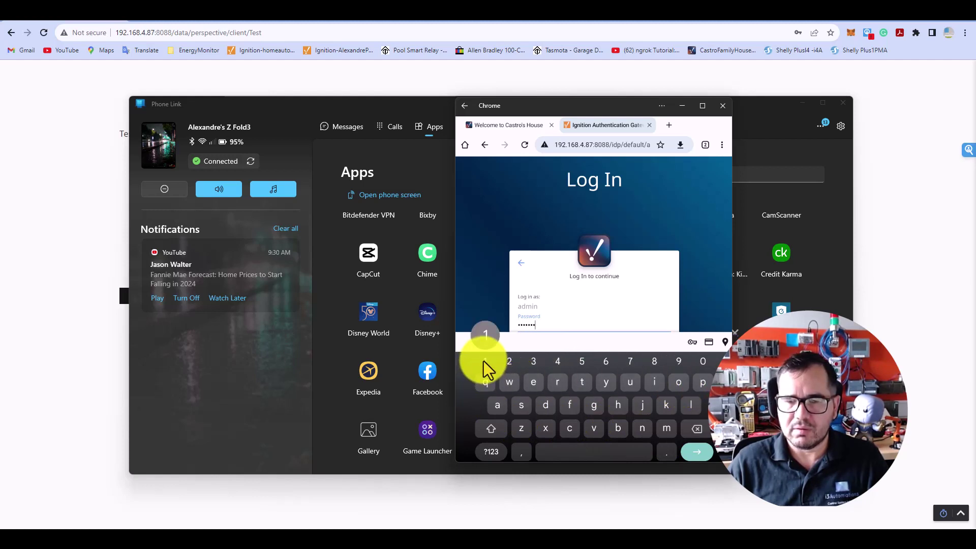
left_click(696, 429)
left_click(696, 429)
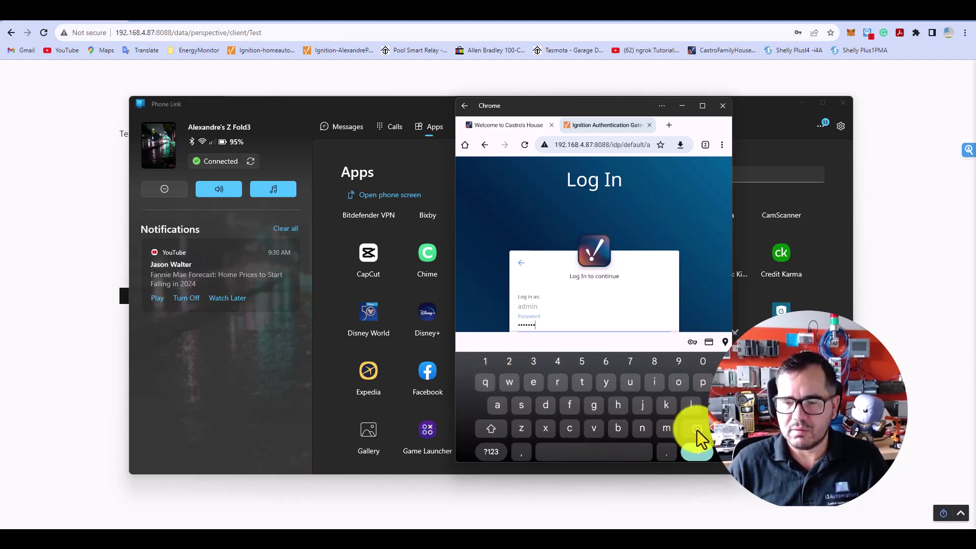
left_click(695, 430)
left_click(703, 361)
left_click(485, 361)
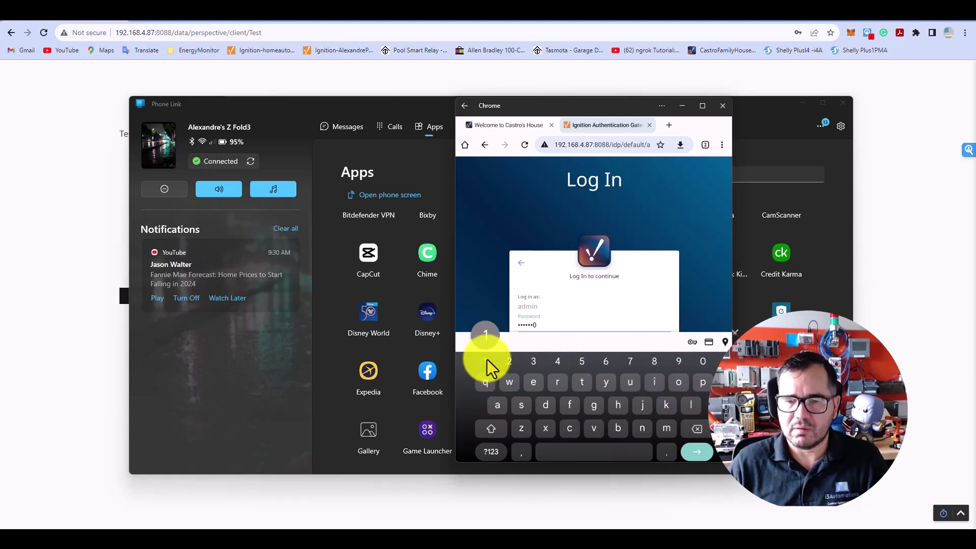
left_click(664, 296)
left_click(589, 355)
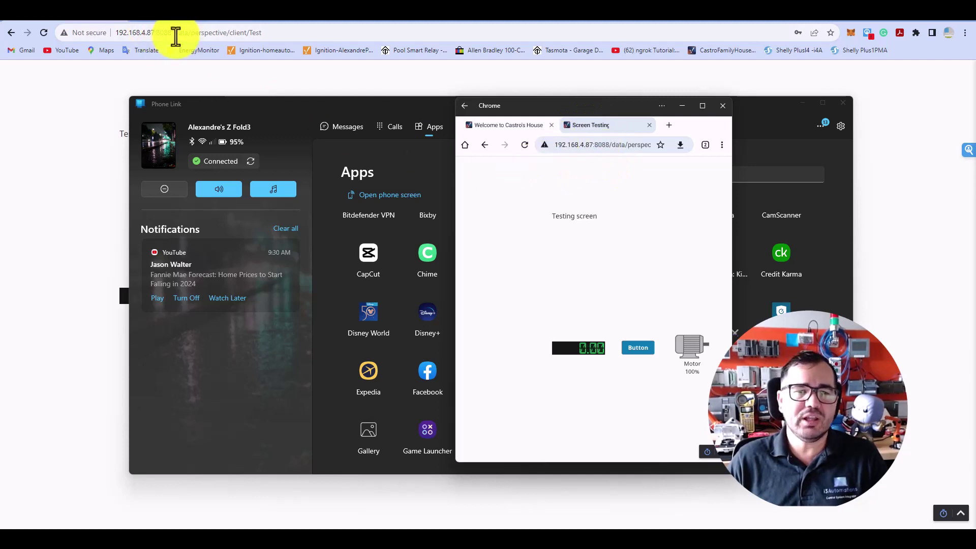
Switch to the LAB i3A PC session and bring Ignition Designer's Test page configuration forward.
mouse_move(541, 531)
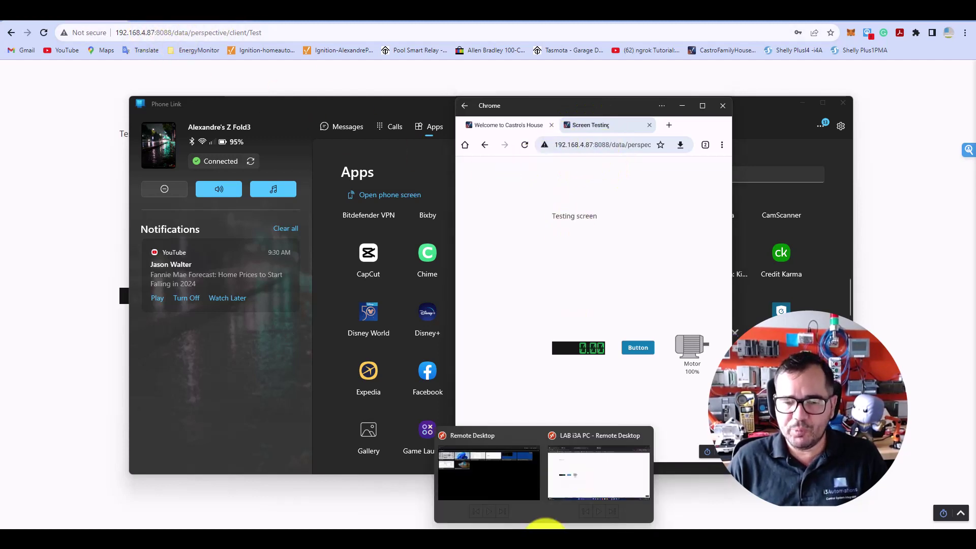
left_click(569, 504)
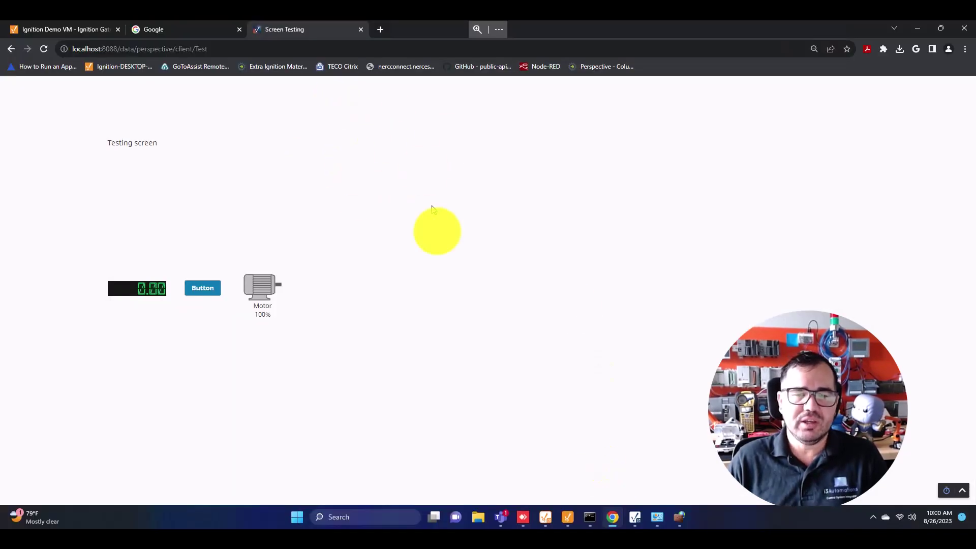
left_click(568, 517)
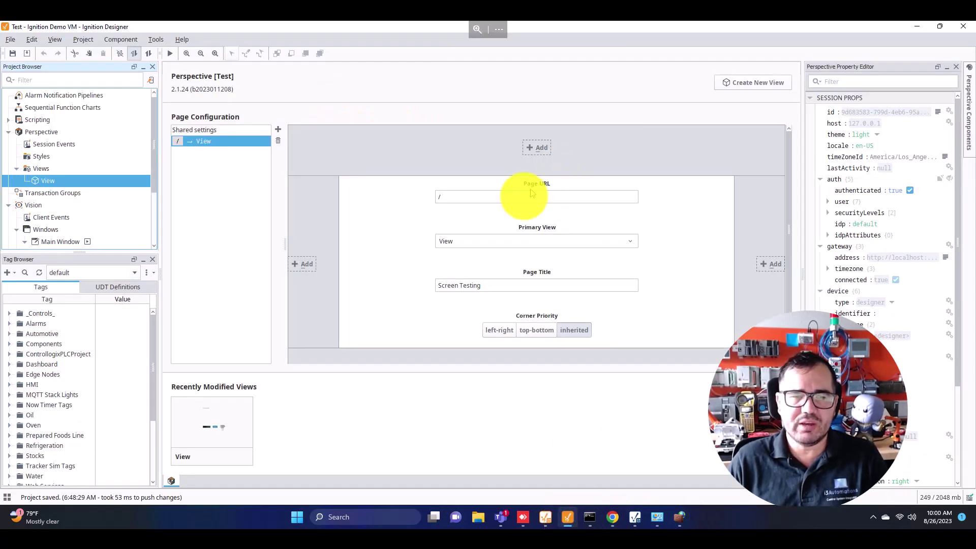